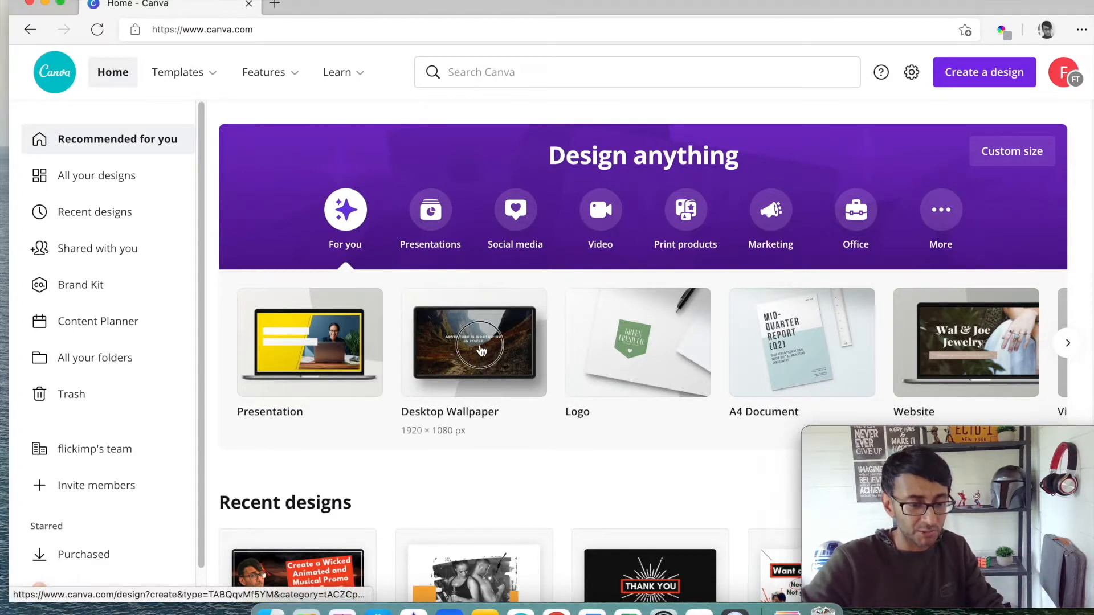
Step: Create a blank Desktop Wallpaper design and search the elements for "dog"
{"action": "left_click", "coordinate": [477, 363]}
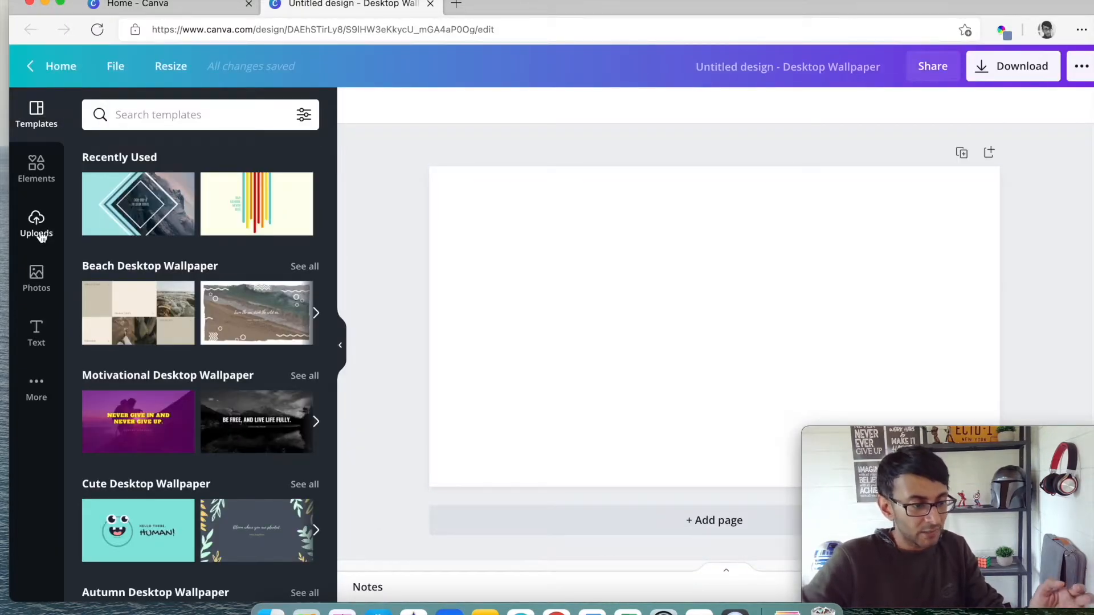
{"action": "left_click", "coordinate": [41, 164]}
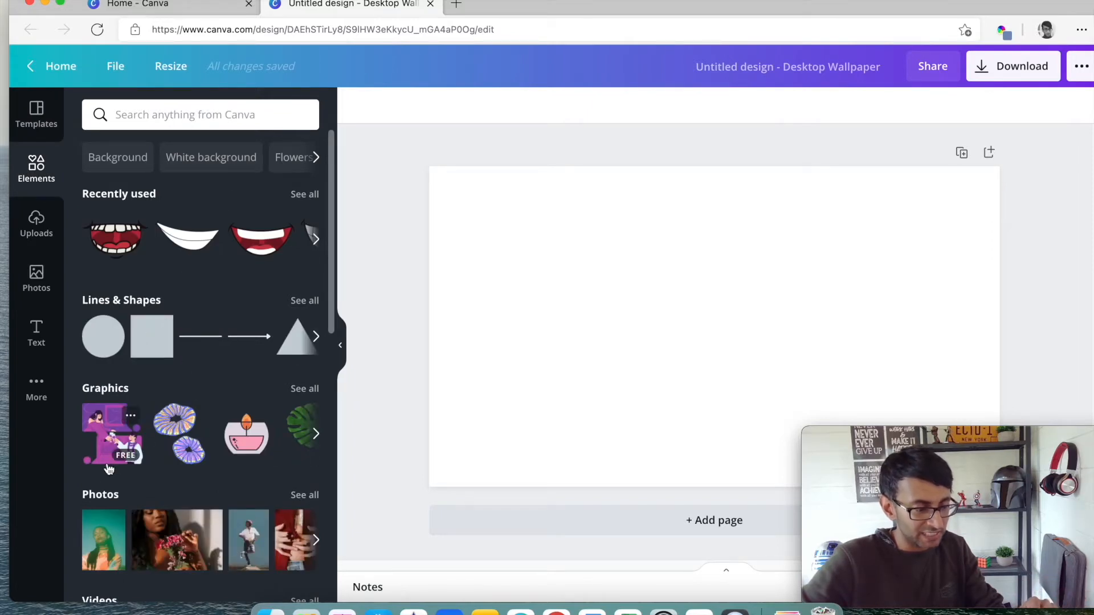
{"action": "left_click", "coordinate": [163, 116]}
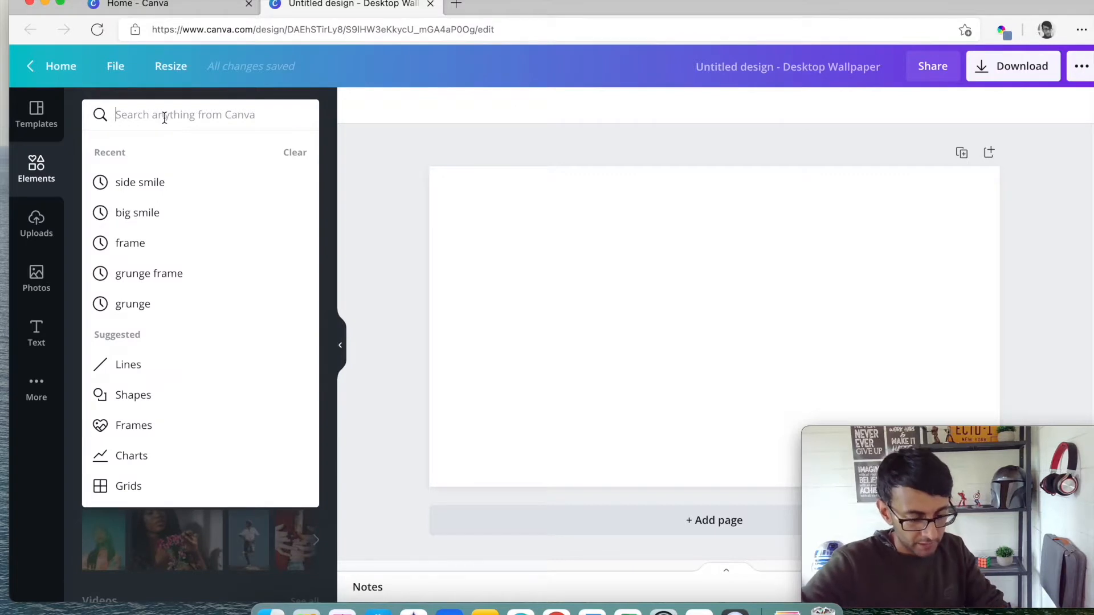
{"action": "type", "text": "dog"}
{"action": "key", "text": "Return"}
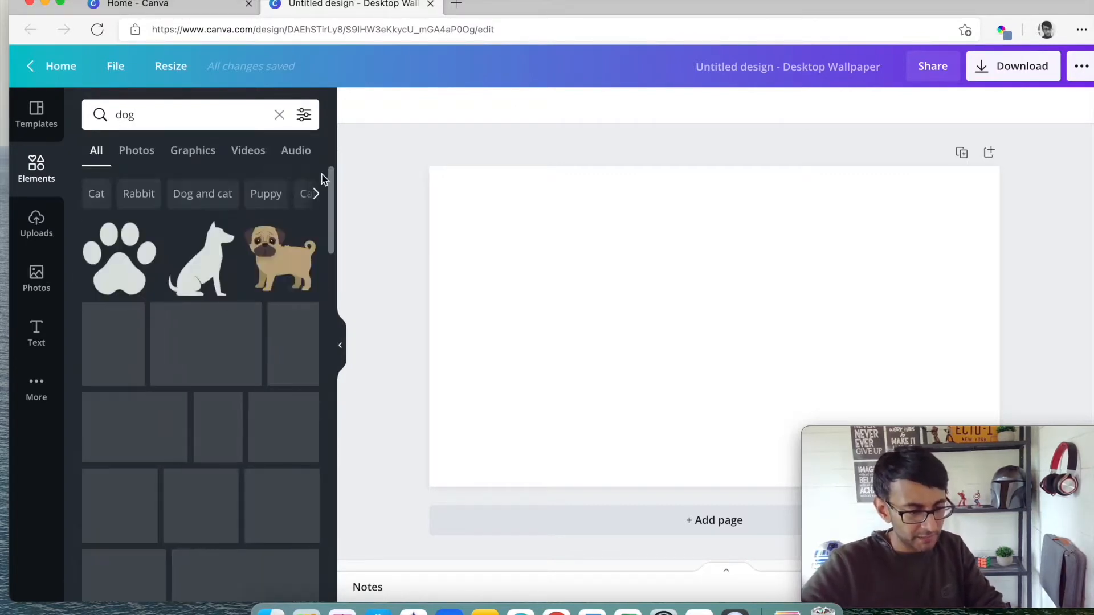
Step: Add the standing pug graphic to the right half of the page and enlarge it to over half the page height
{"action": "left_click_drag", "start_coordinate": [280, 259], "coordinate": [882, 278]}
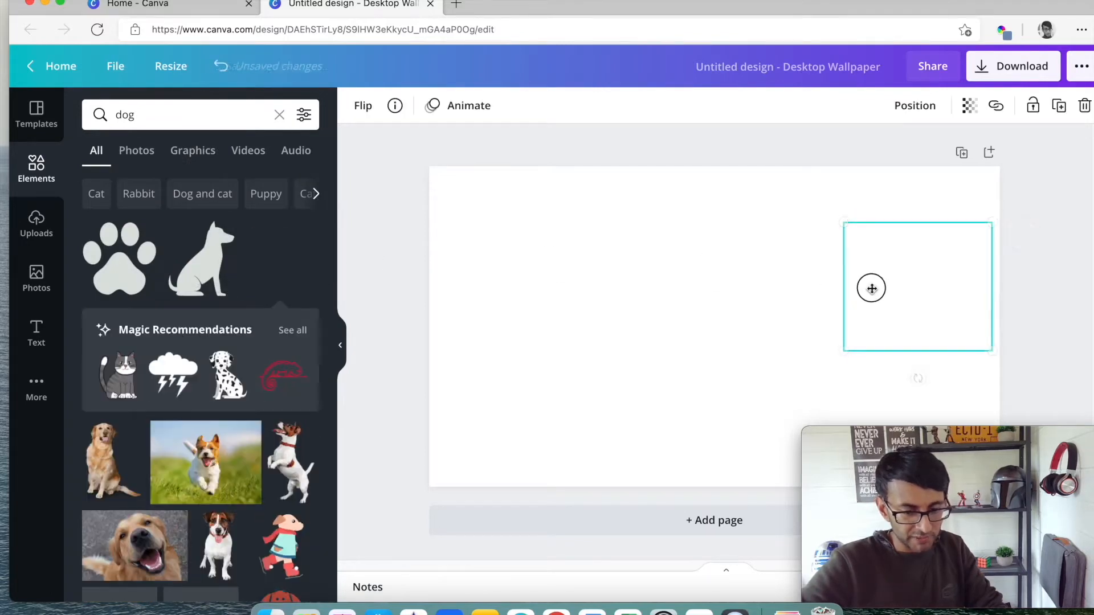
{"action": "left_click_drag", "start_coordinate": [947, 333], "coordinate": [876, 336]}
{"action": "left_click_drag", "start_coordinate": [818, 275], "coordinate": [757, 223]}
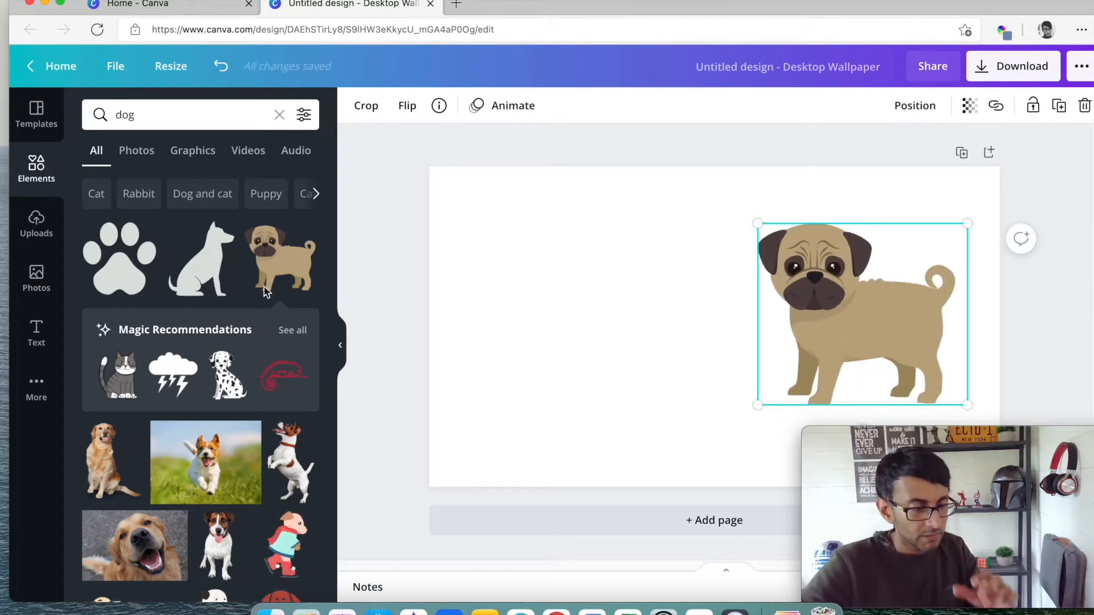
Step: Add the "May your days be MERRY & BRIGHT" text combination, fit it on the page's left side, and shift the pug to the right edge
{"action": "left_click", "coordinate": [37, 343]}
{"action": "left_click_drag", "start_coordinate": [175, 400], "coordinate": [513, 245]}
{"action": "left_click_drag", "start_coordinate": [948, 191], "coordinate": [794, 257]}
{"action": "left_click_drag", "start_coordinate": [617, 393], "coordinate": [639, 334]}
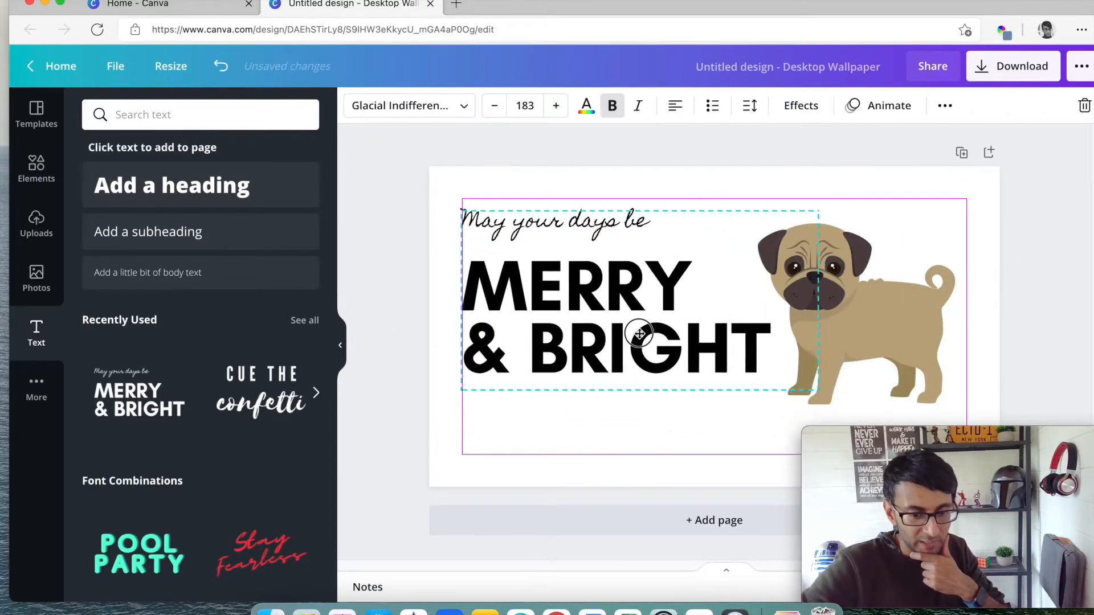
{"action": "left_click_drag", "start_coordinate": [857, 338], "coordinate": [889, 337]}
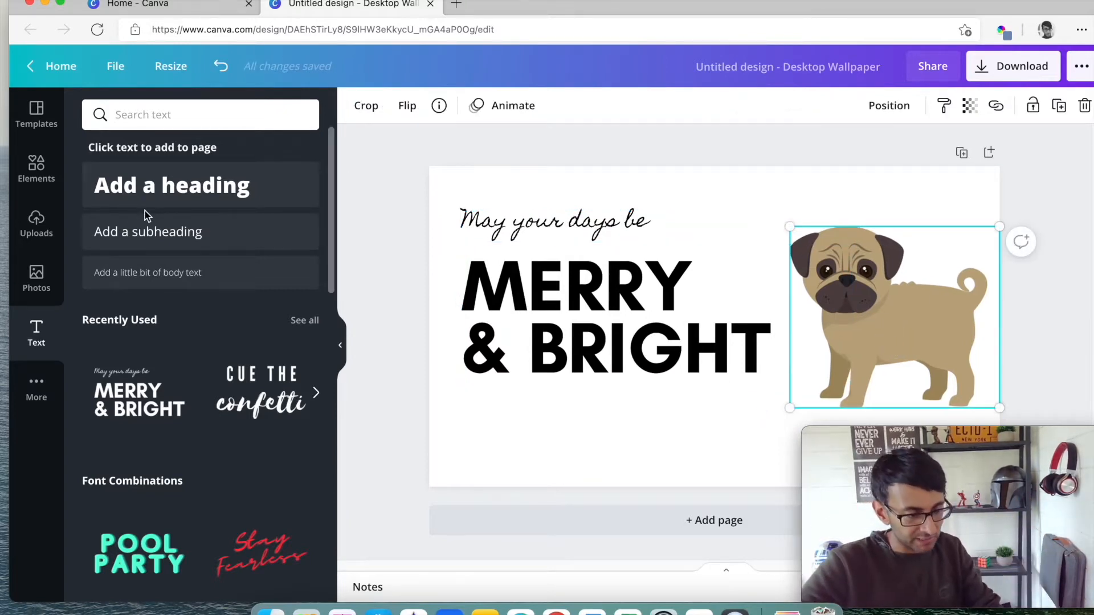
Step: Add a triangle shape and enlarge it so its slanted side cuts diagonally across the left part of the page
{"action": "left_click", "coordinate": [36, 168]}
{"action": "left_click", "coordinate": [199, 121]}
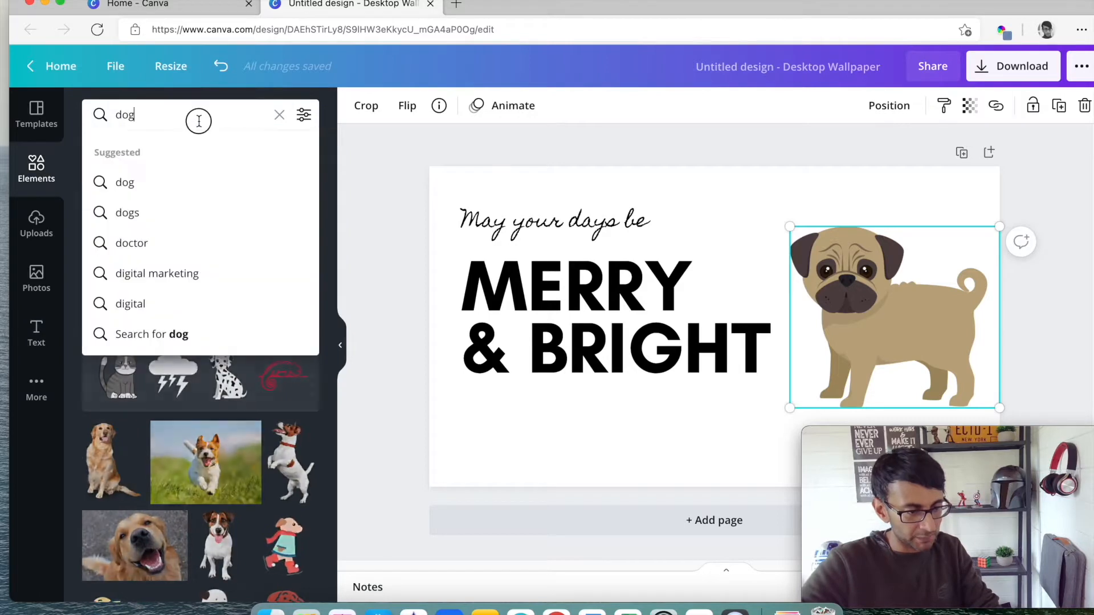
{"action": "left_click_drag", "start_coordinate": [199, 121], "coordinate": [118, 102]}
{"action": "left_click", "coordinate": [277, 116]}
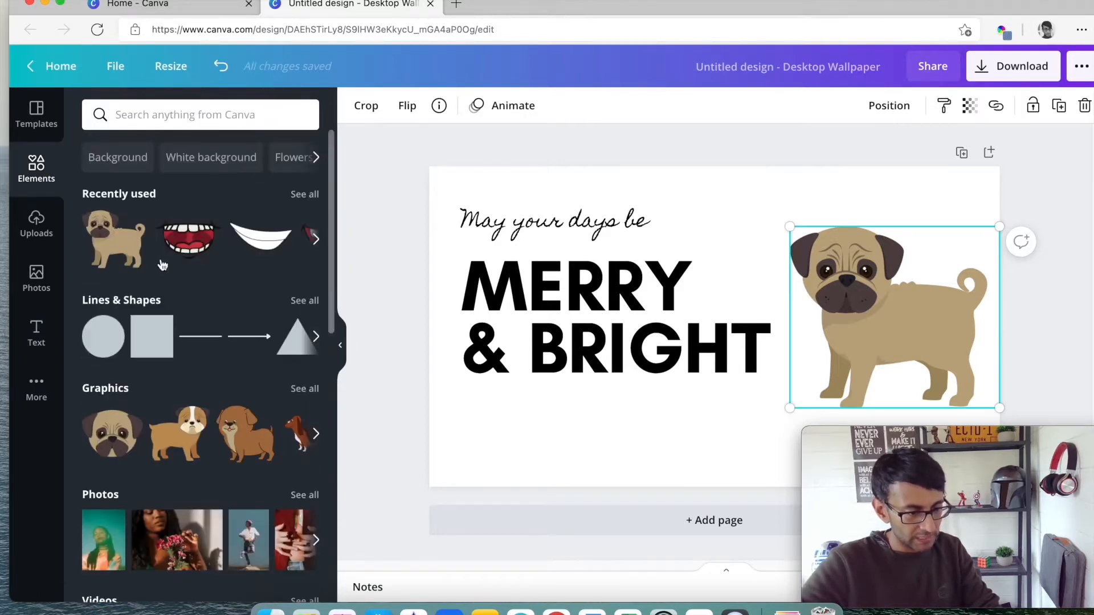
{"action": "left_click", "coordinate": [297, 336]}
{"action": "left_click_drag", "start_coordinate": [679, 319], "coordinate": [423, 269]}
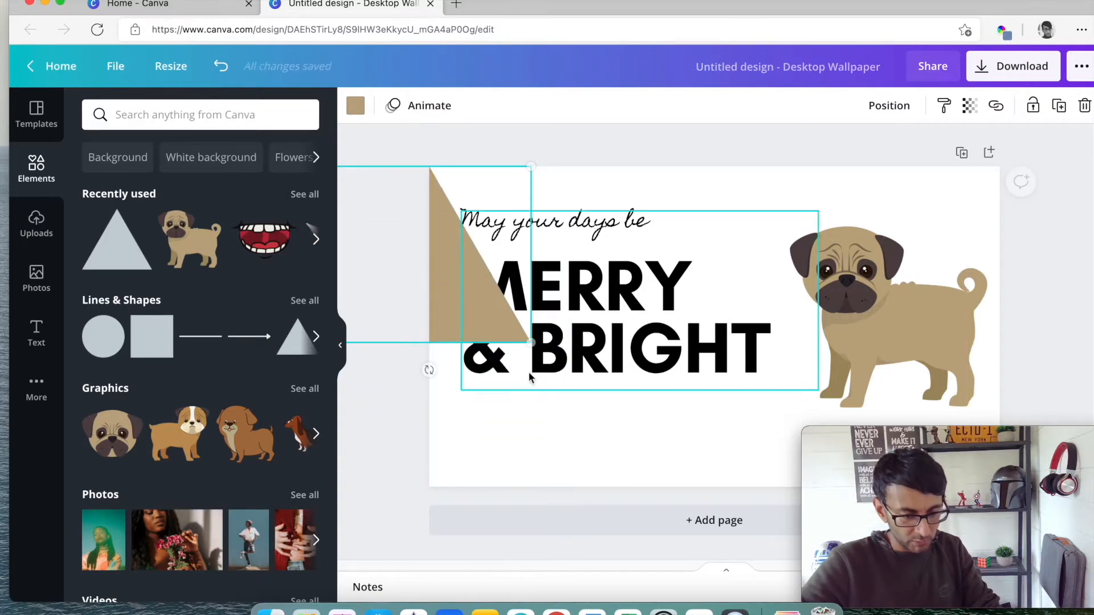
{"action": "left_click_drag", "start_coordinate": [532, 342], "coordinate": [896, 609]}
{"action": "left_click_drag", "start_coordinate": [639, 433], "coordinate": [457, 295]}
Step: Recolour the triangle light grey and send it to the back behind the text
{"action": "left_click", "coordinate": [355, 105]}
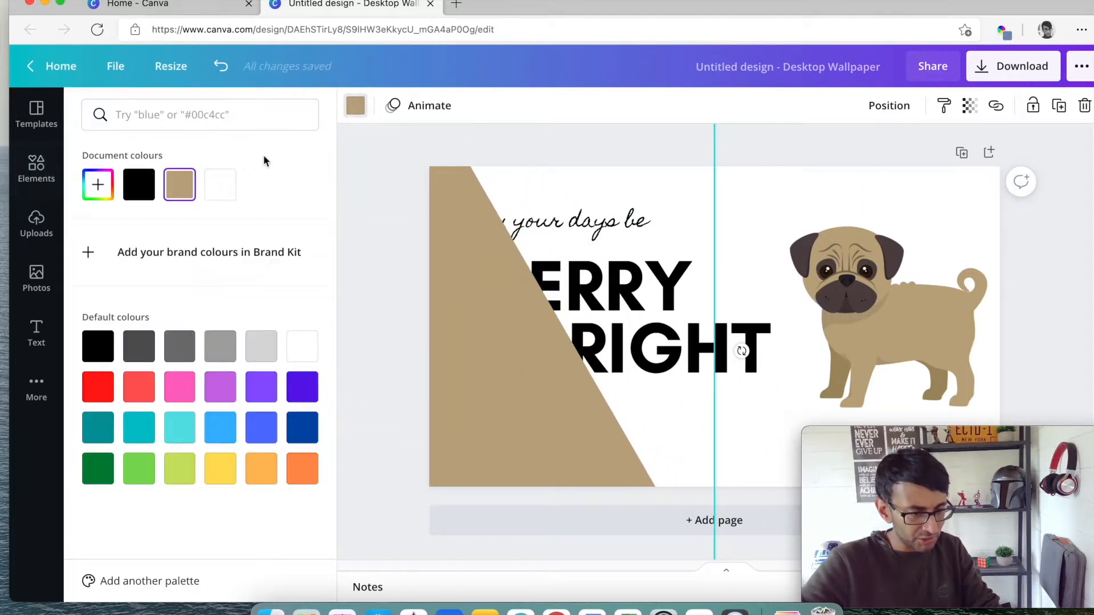
{"action": "left_click", "coordinate": [135, 185]}
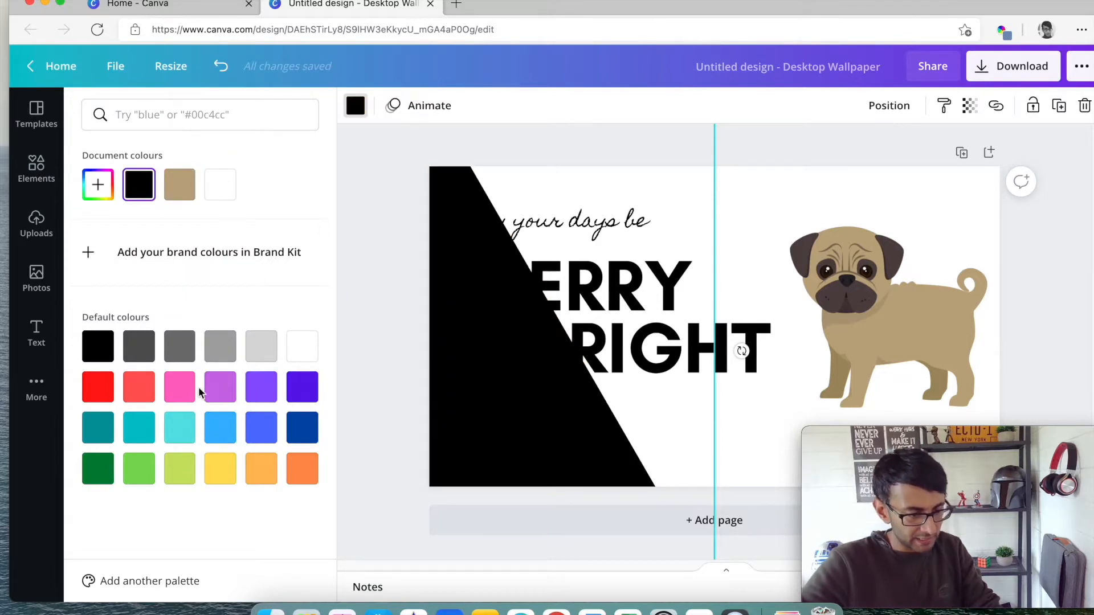
{"action": "left_click", "coordinate": [260, 346]}
{"action": "right_click", "coordinate": [481, 359]}
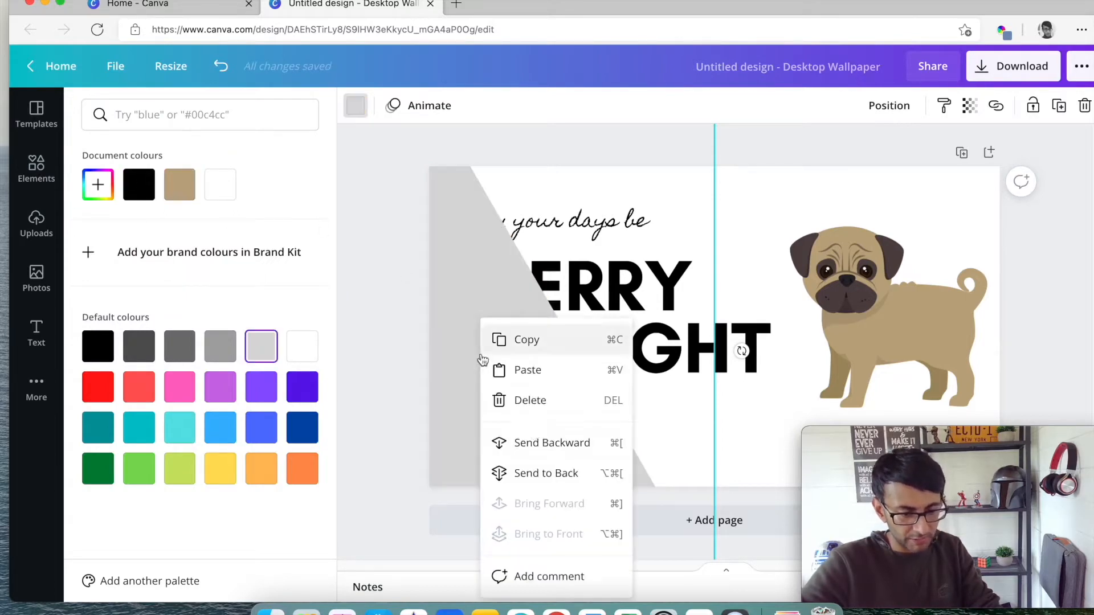
{"action": "left_click", "coordinate": [561, 473]}
{"action": "left_click", "coordinate": [648, 155]}
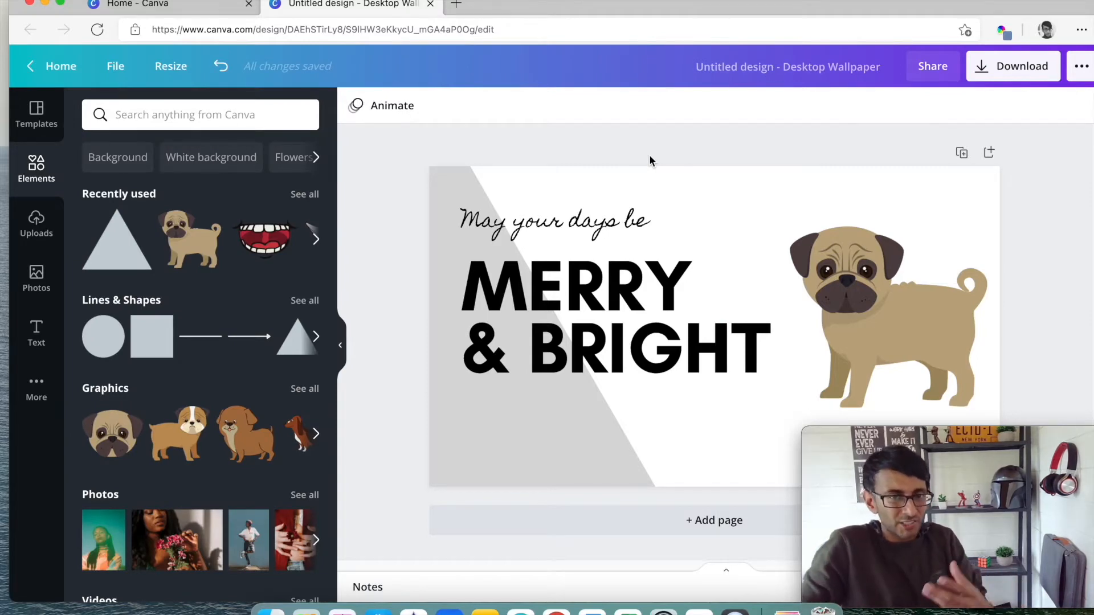
Step: Search the elements for "dots" and place the red dashed heart line over the pug
{"action": "left_click", "coordinate": [146, 113]}
{"action": "type", "text": "dots"}
{"action": "key", "text": "Return"}
{"action": "scroll", "coordinate": [219, 417], "scroll_direction": "down", "scroll_amount": 2}
{"action": "scroll", "coordinate": [218, 417], "scroll_direction": "down", "scroll_amount": 2}
{"action": "scroll", "coordinate": [194, 319], "scroll_direction": "up", "scroll_amount": 3}
{"action": "left_click_drag", "start_coordinate": [191, 276], "coordinate": [710, 250]}
{"action": "left_click", "coordinate": [553, 143]}
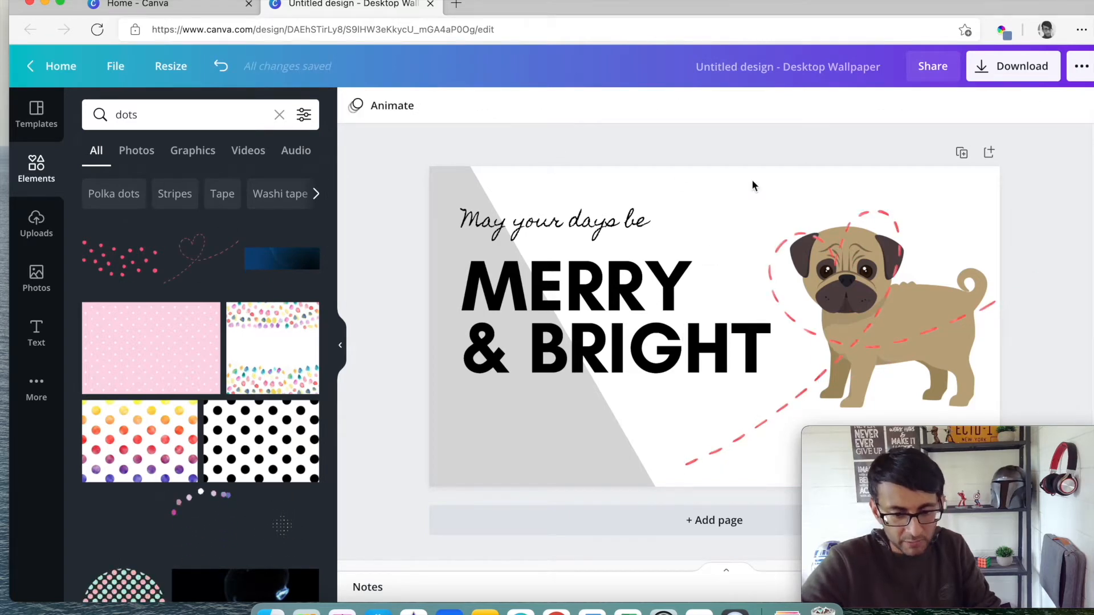
{"action": "left_click_drag", "start_coordinate": [828, 275], "coordinate": [843, 264]}
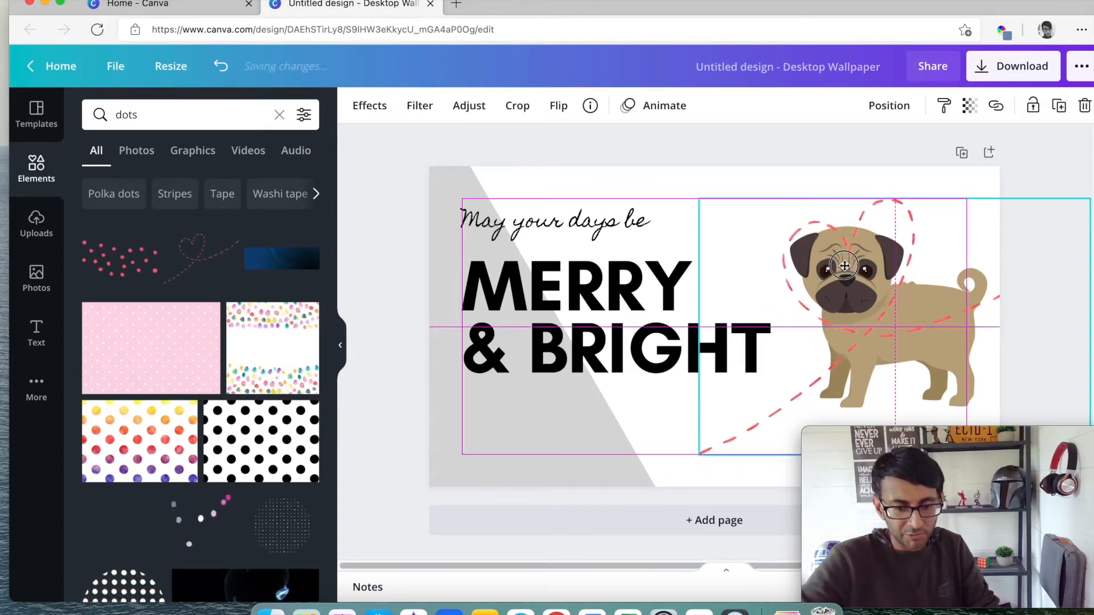
Step: Move the dashed heart line down and left so the heart sits between the text and the pug
{"action": "left_click", "coordinate": [372, 161]}
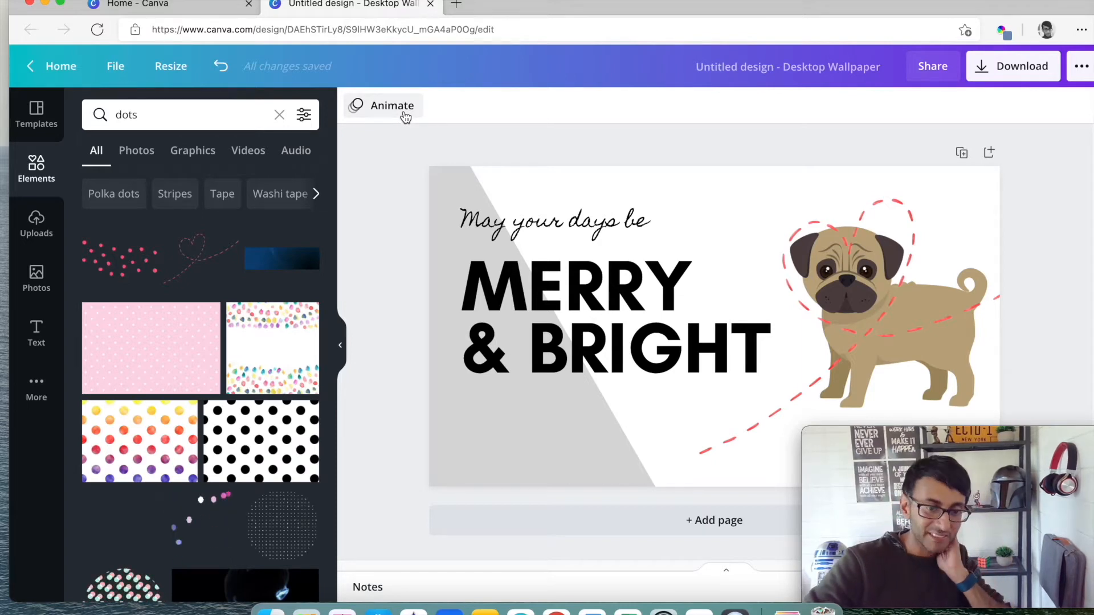
{"action": "left_click", "coordinate": [616, 322]}
{"action": "left_click", "coordinate": [914, 327]}
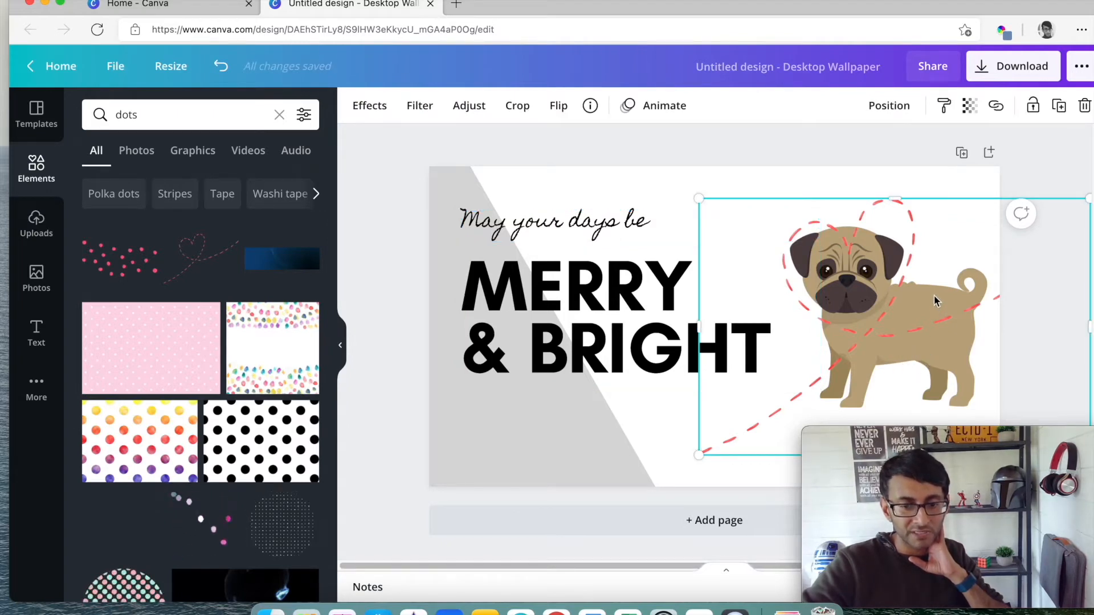
{"action": "left_click_drag", "start_coordinate": [934, 296], "coordinate": [902, 323]}
Step: Apply the Baseline element animation to the pug
{"action": "left_click", "coordinate": [878, 255]}
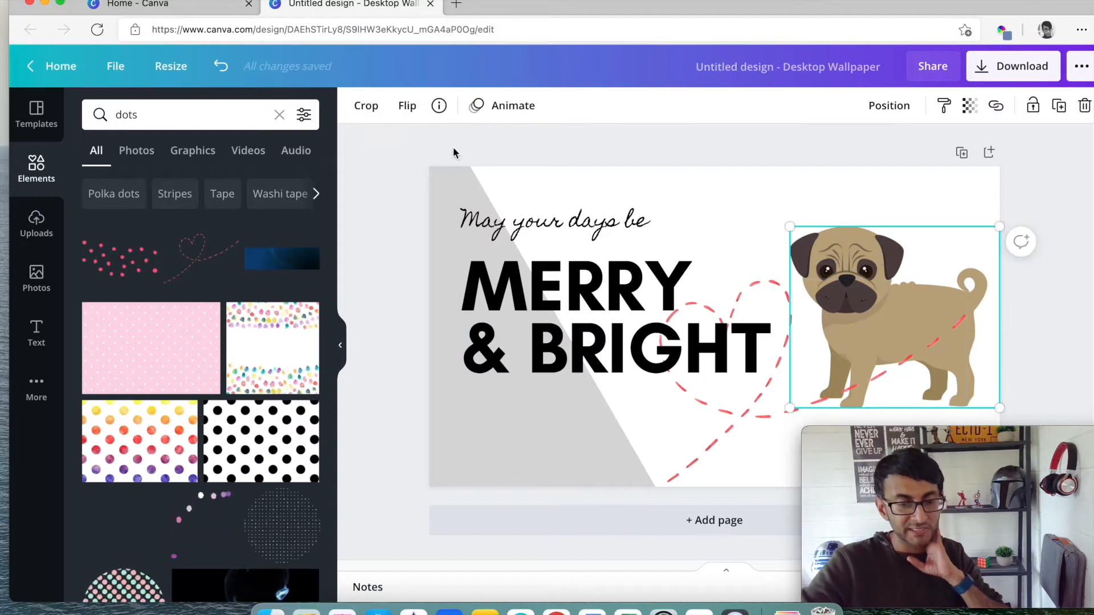
{"action": "left_click", "coordinate": [513, 106]}
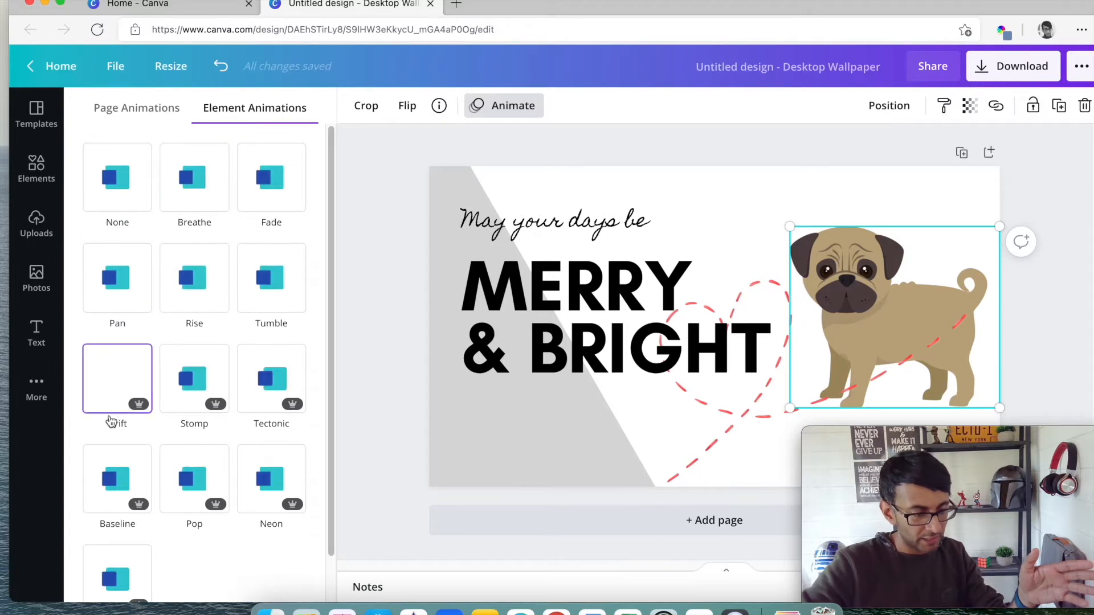
{"action": "left_click", "coordinate": [118, 474]}
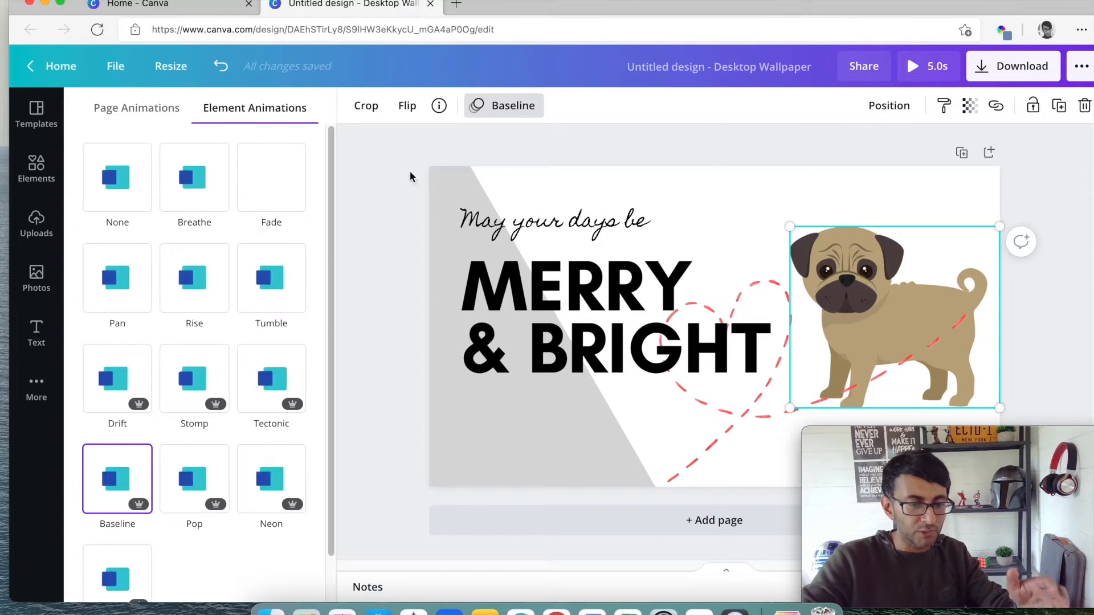
Step: Apply the Breathe page animation to the whole page
{"action": "left_click", "coordinate": [849, 175]}
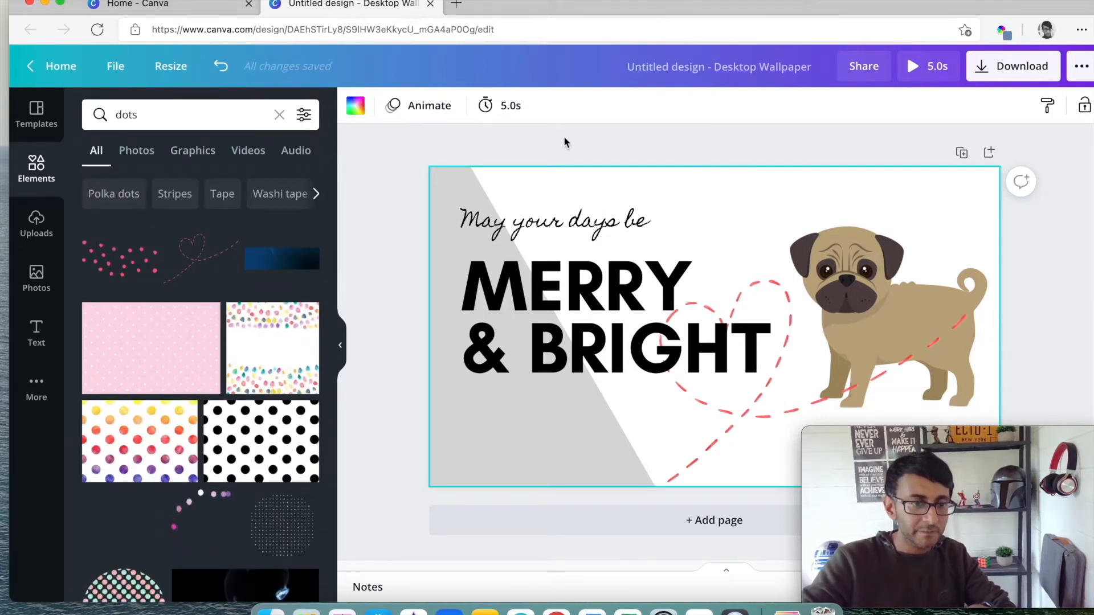
{"action": "left_click", "coordinate": [430, 113]}
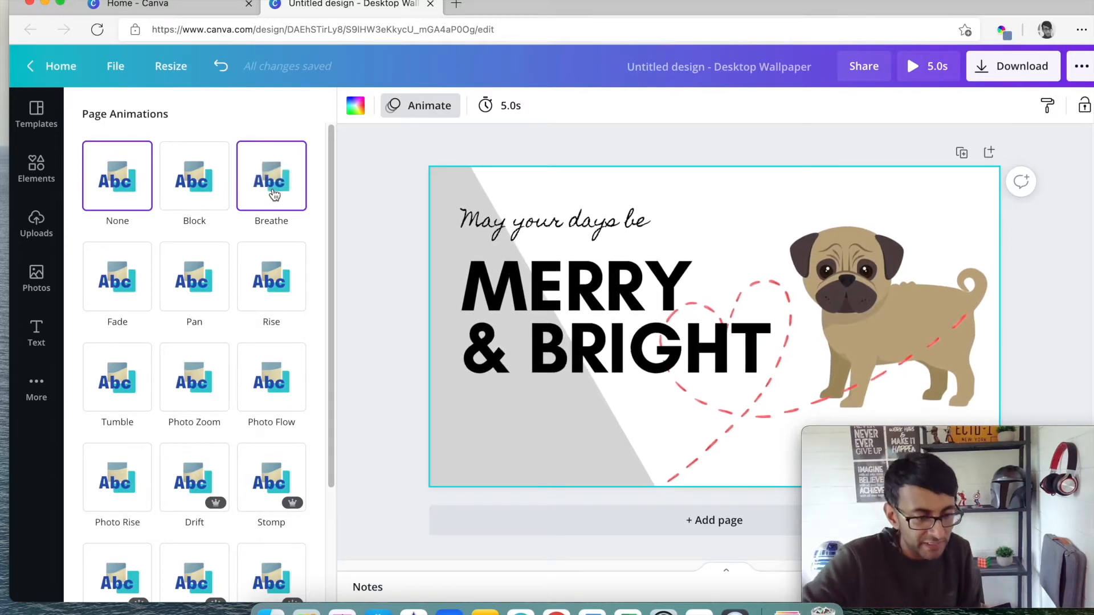
{"action": "left_click", "coordinate": [274, 194]}
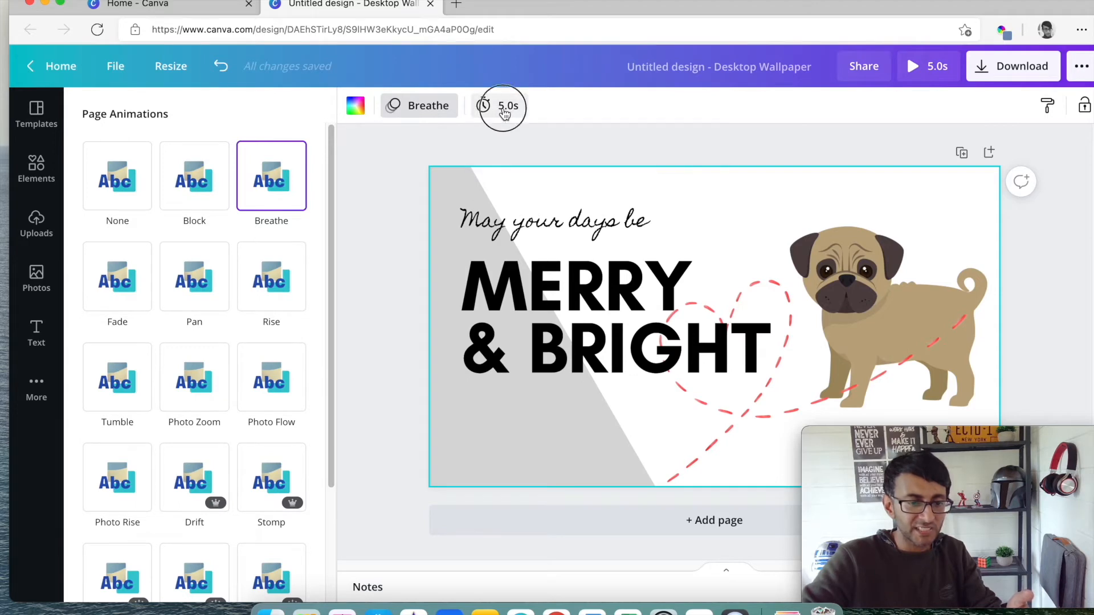
Step: Try a longer page timing of 9.0 s
{"action": "left_click", "coordinate": [503, 107]}
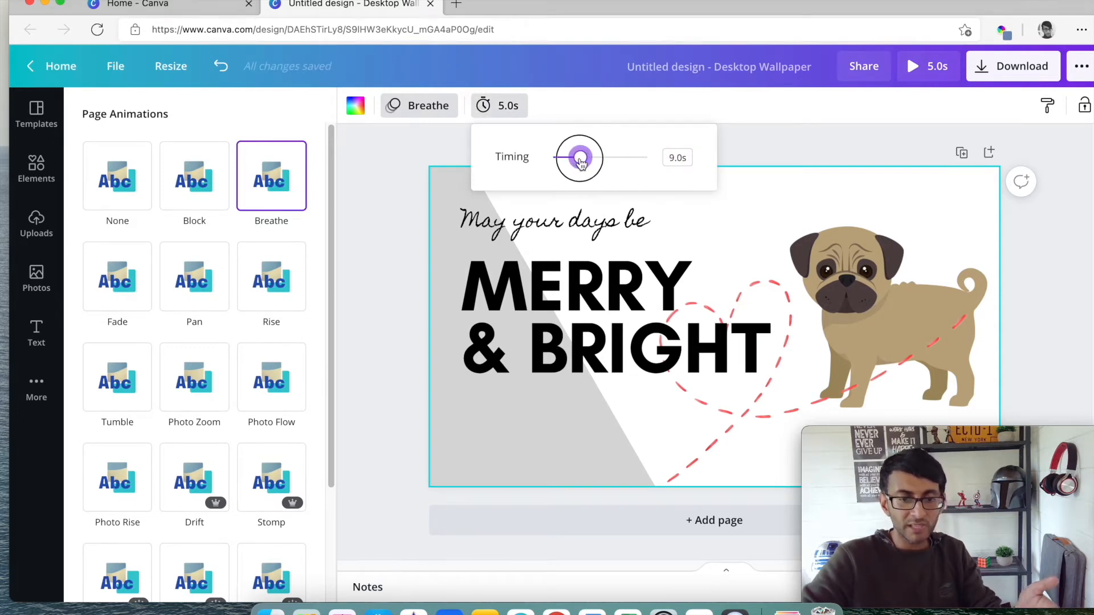
{"action": "left_click", "coordinate": [514, 118]}
{"action": "left_click", "coordinate": [514, 113]}
{"action": "left_click", "coordinate": [507, 111]}
{"action": "left_click", "coordinate": [525, 113]}
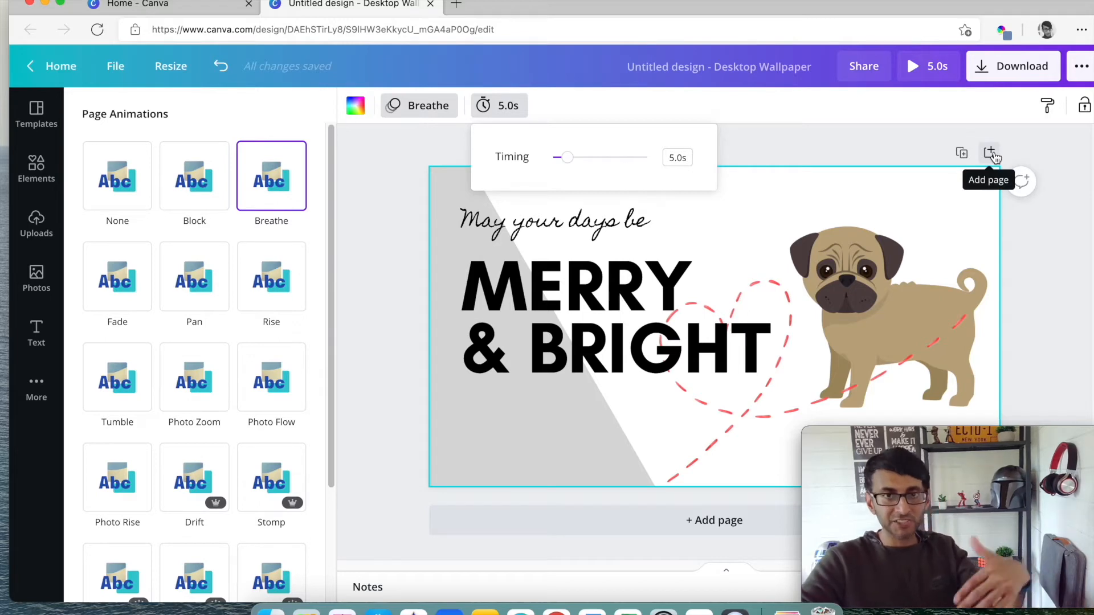
Step: Duplicate the page and delete the dashed heart line and the pug from the copy
{"action": "left_click", "coordinate": [962, 154]}
{"action": "left_click", "coordinate": [860, 337]}
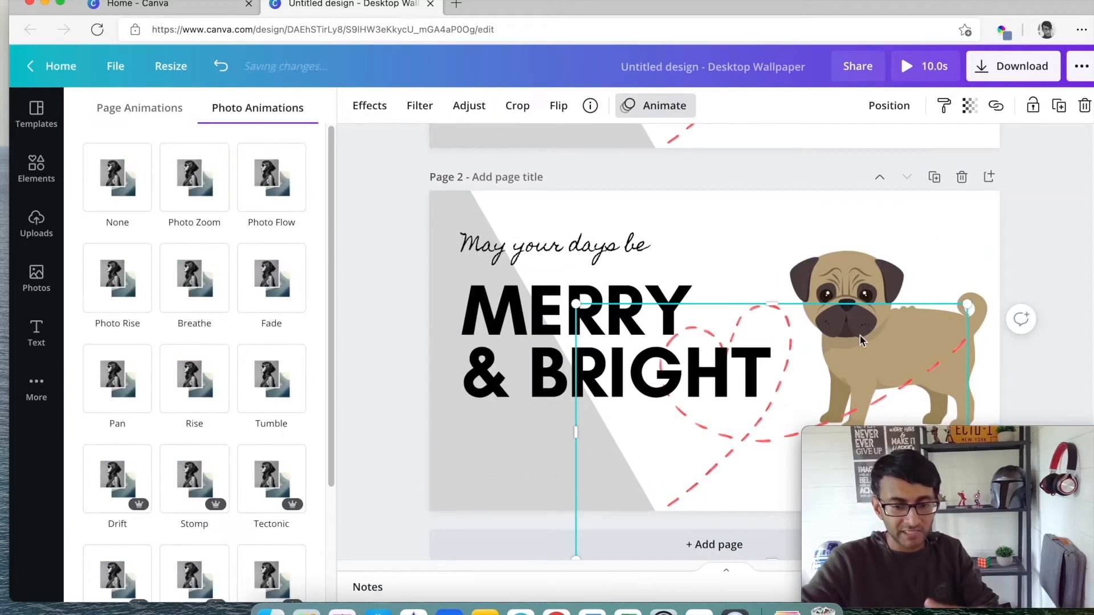
{"action": "key", "text": "Delete"}
{"action": "left_click", "coordinate": [861, 339]}
{"action": "key", "text": "Delete"}
Step: Move page 2's text group to the right half and replace "MERRY & BRIGHT" with "HELLO"
{"action": "left_click", "coordinate": [621, 325]}
{"action": "left_click_drag", "start_coordinate": [621, 326], "coordinate": [865, 327]}
{"action": "double_click", "coordinate": [788, 334]}
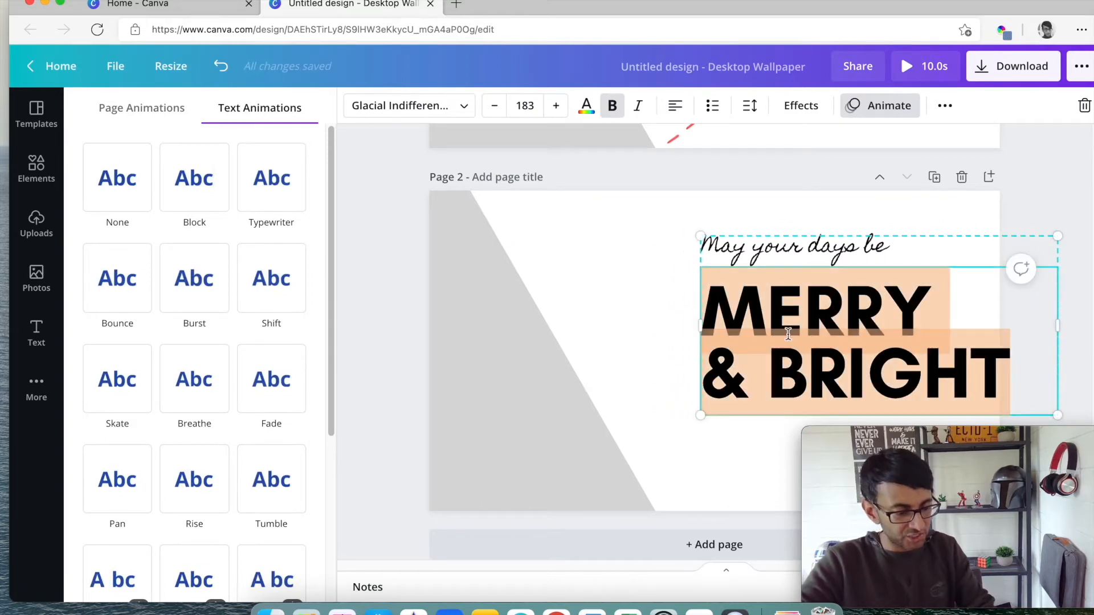
{"action": "type", "text": "HELLO"}
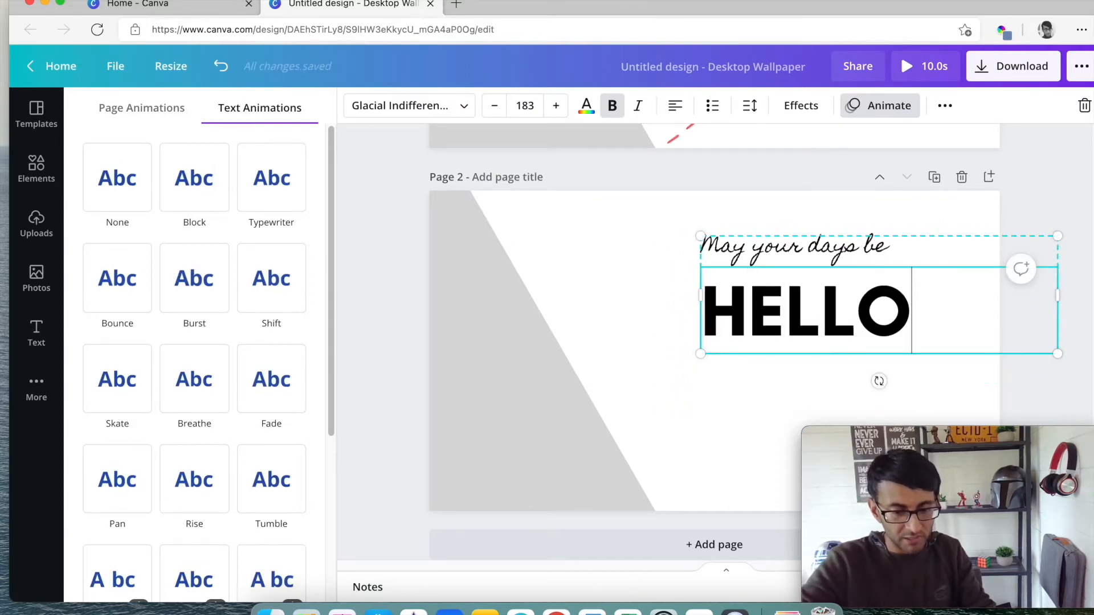
Step: Search the elements for "star animated" and place the multicoloured scattered stars graphic in page 2's upper-left corner
{"action": "left_click", "coordinate": [36, 168]}
{"action": "left_click", "coordinate": [267, 117]}
{"action": "type", "text": "star animated"}
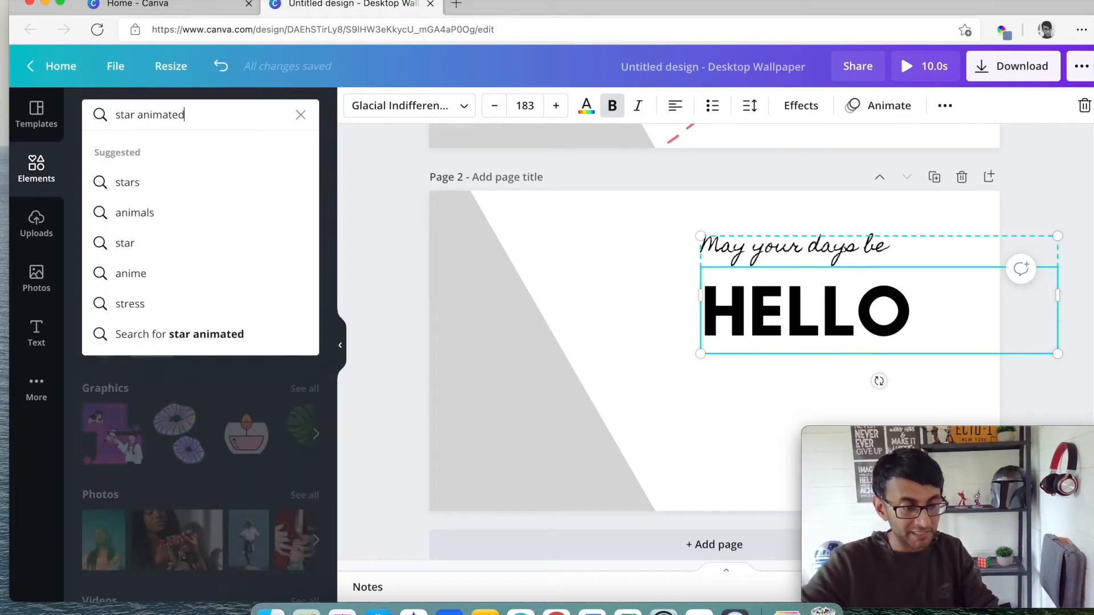
{"action": "key", "text": "Return"}
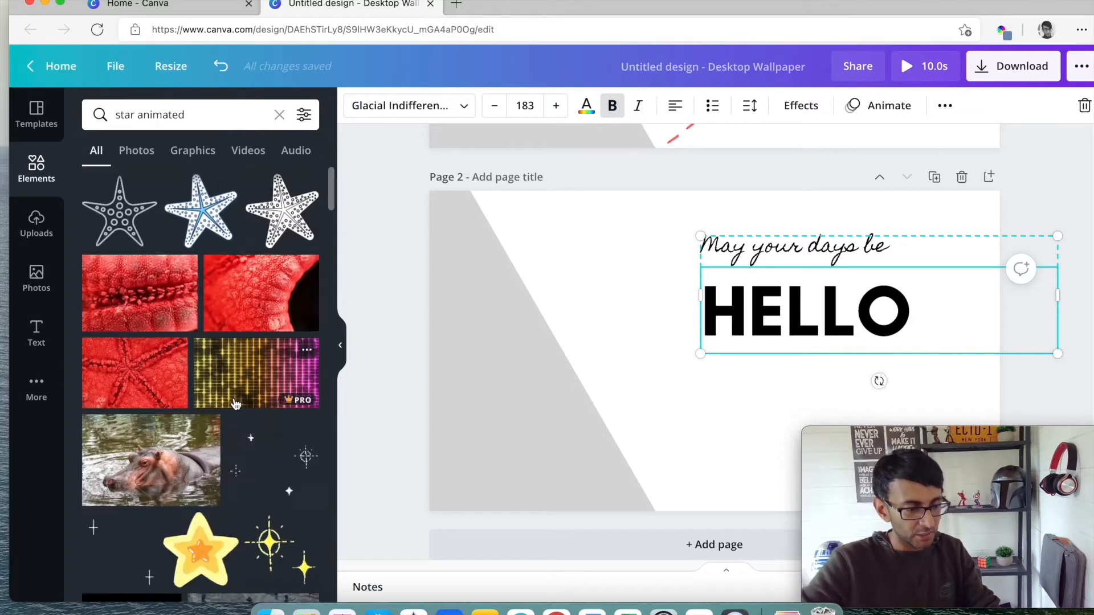
{"action": "scroll", "coordinate": [235, 404], "scroll_direction": "down", "scroll_amount": 5}
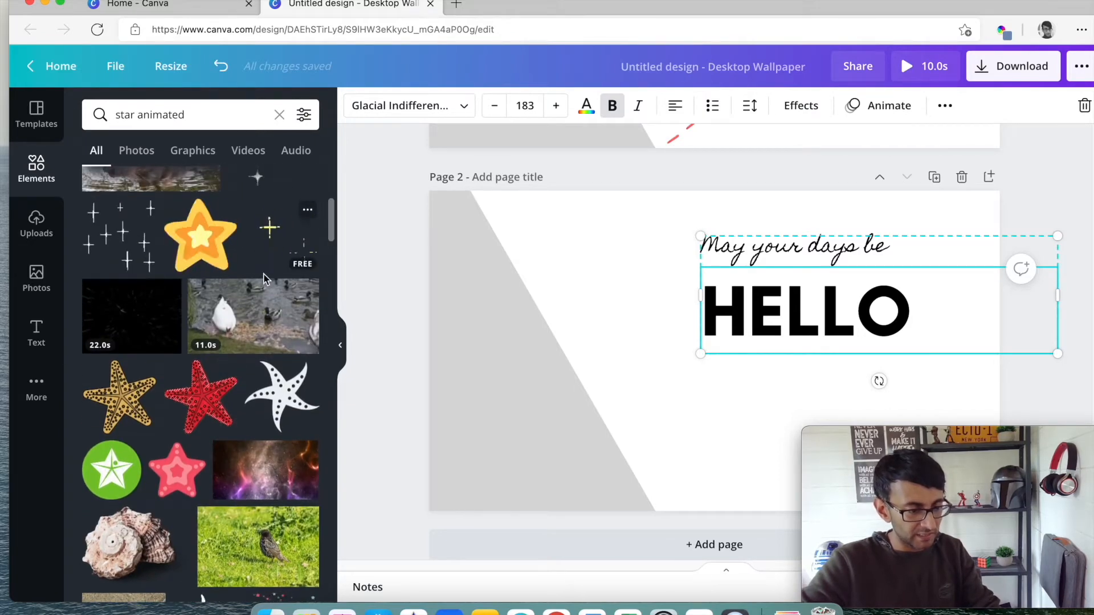
{"action": "scroll", "coordinate": [271, 307], "scroll_direction": "down", "scroll_amount": 5}
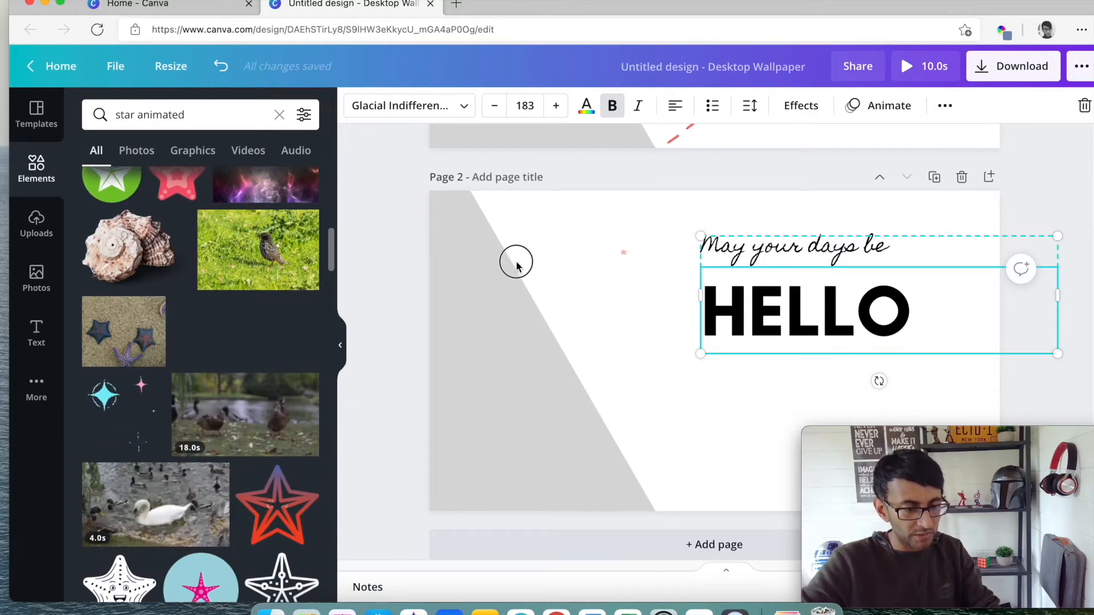
{"action": "left_click_drag", "start_coordinate": [509, 257], "coordinate": [573, 254]}
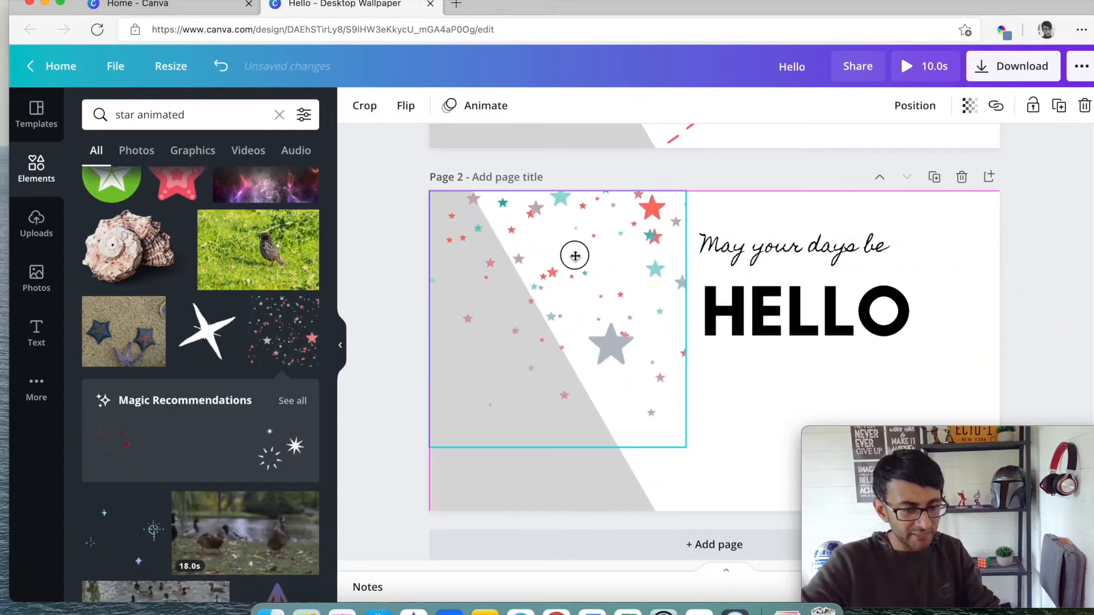
Step: Enlarge the stars graphic to cover all of page 2 and give it the Tumble element animation
{"action": "left_click_drag", "start_coordinate": [686, 447], "coordinate": [991, 612]}
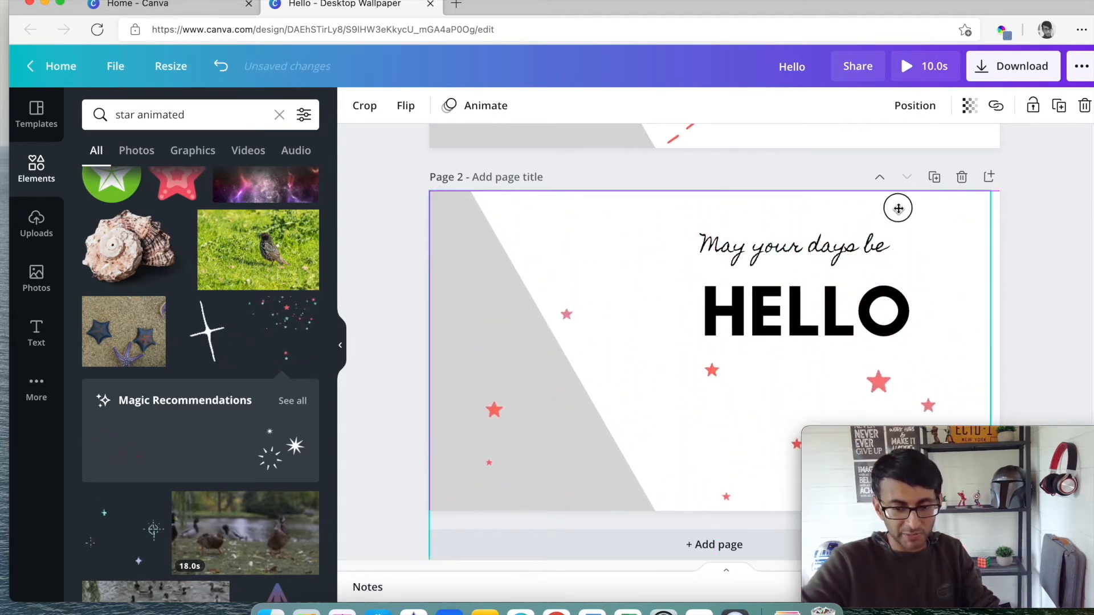
{"action": "left_click_drag", "start_coordinate": [989, 193], "coordinate": [1029, 180]}
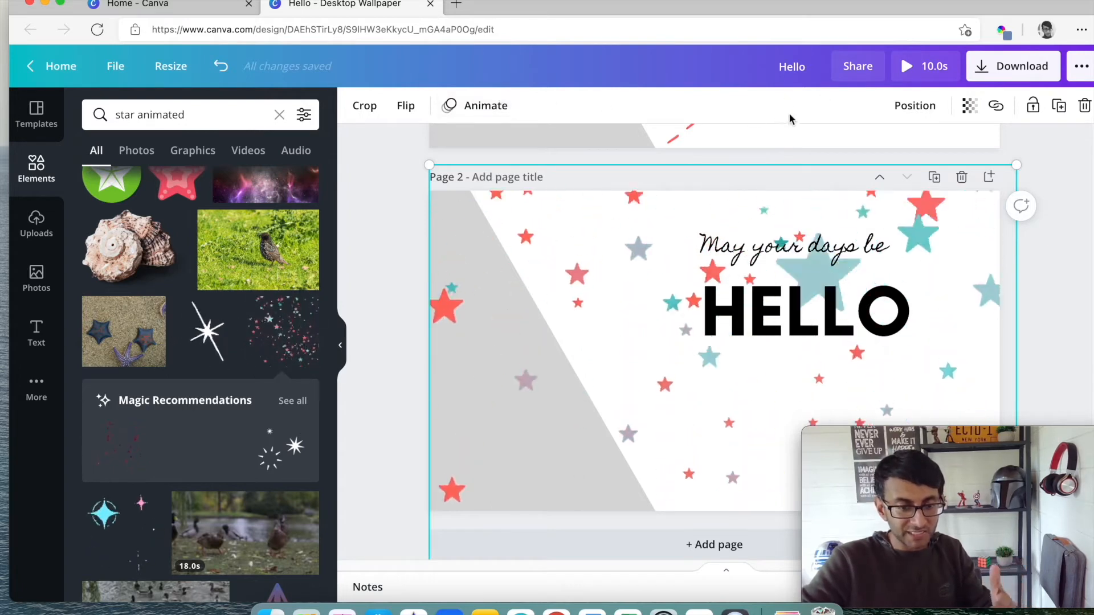
{"action": "left_click", "coordinate": [455, 106]}
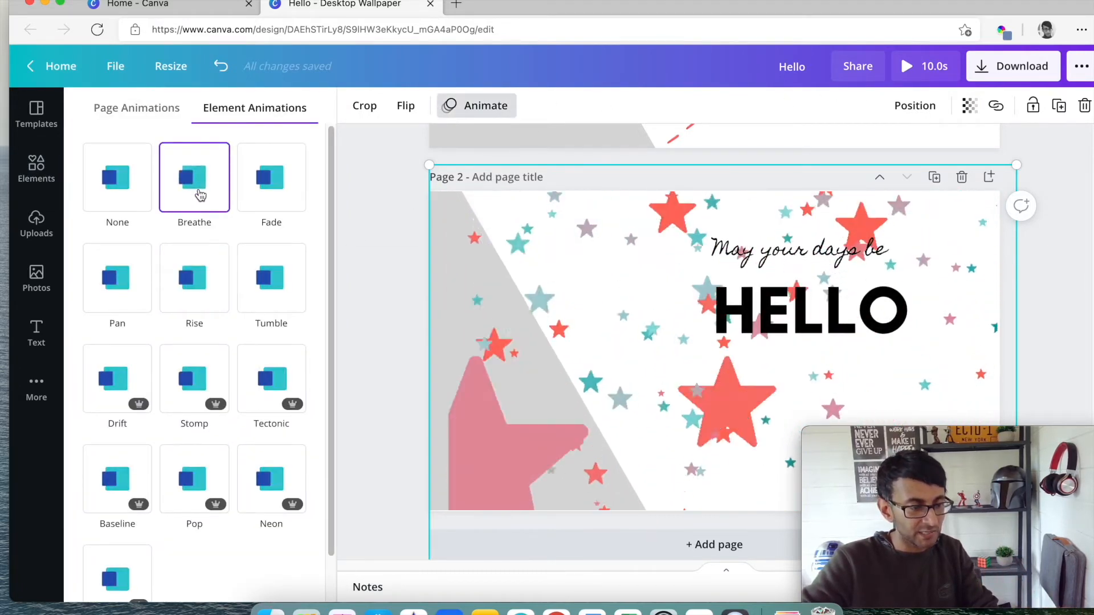
{"action": "left_click", "coordinate": [260, 273]}
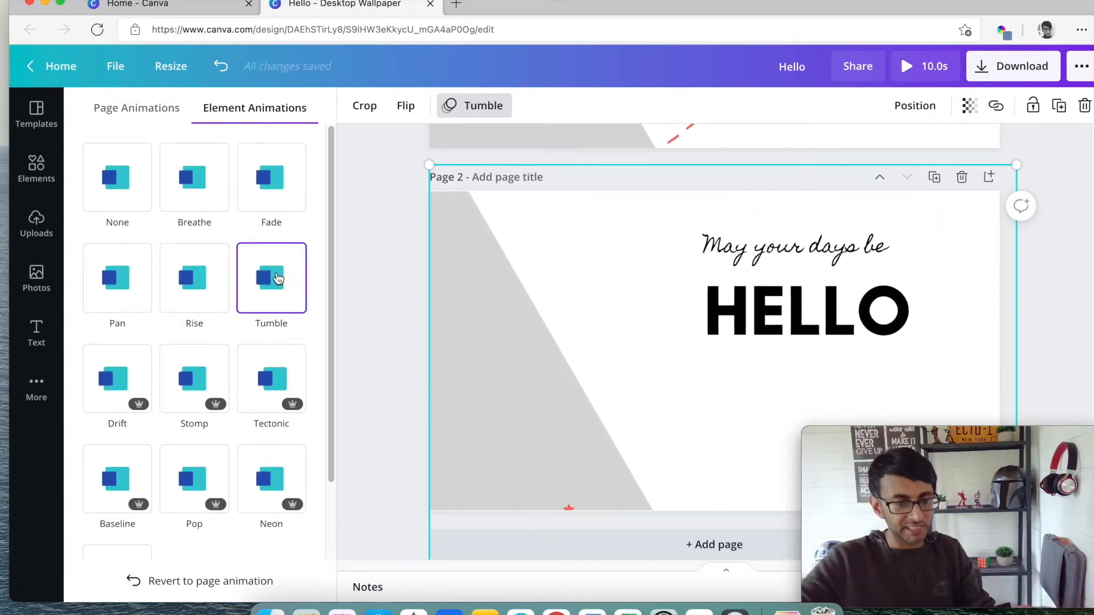
{"action": "left_click", "coordinate": [843, 208]}
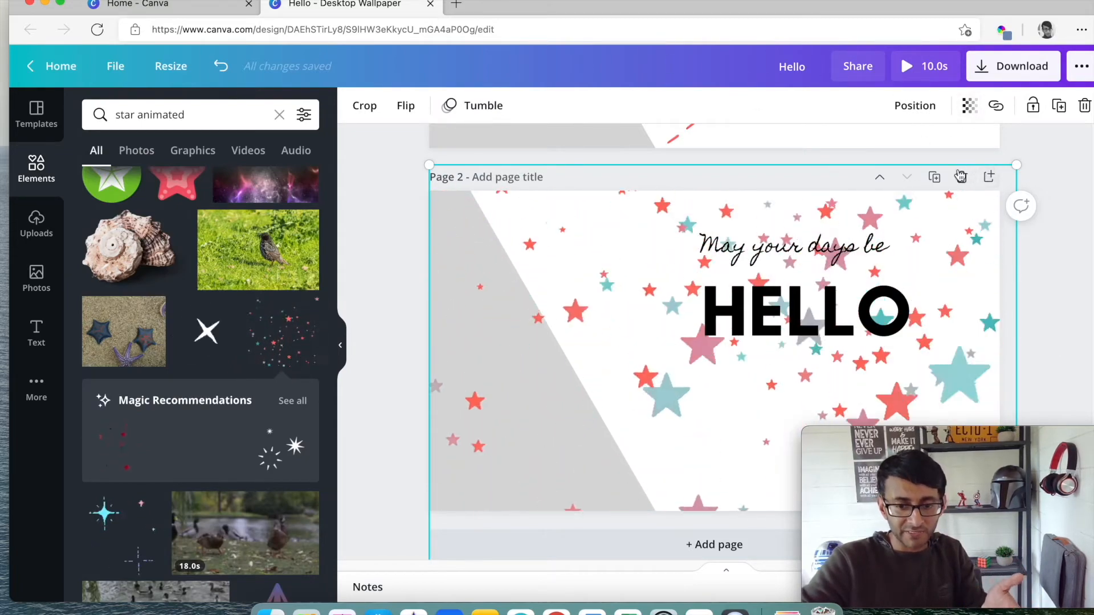
Step: Duplicate the starry HELLO page twice to make pages 3 and 4
{"action": "left_click", "coordinate": [935, 176]}
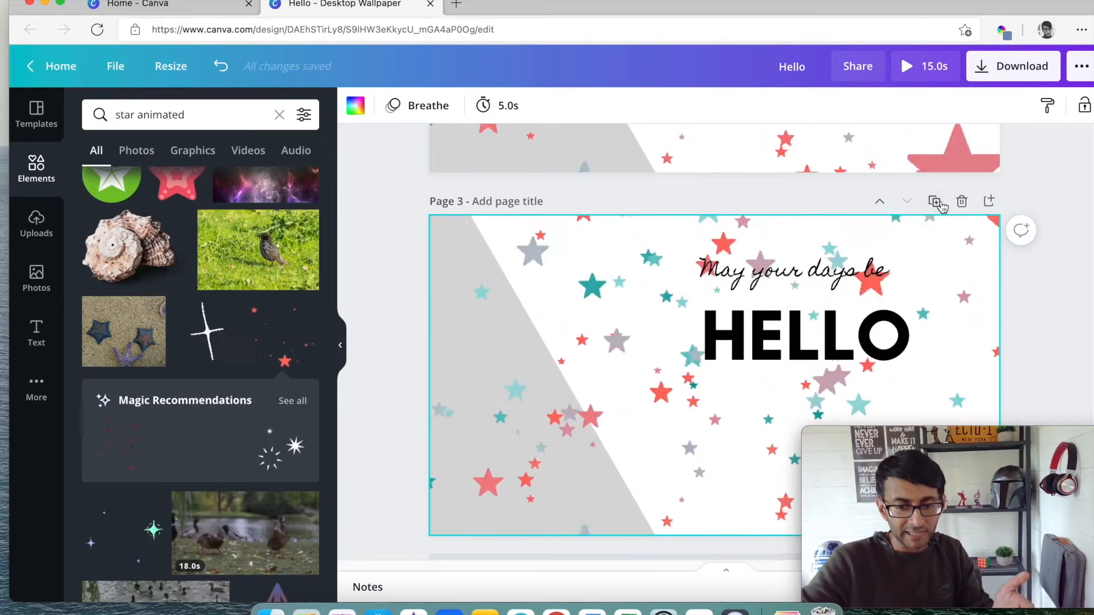
{"action": "left_click", "coordinate": [937, 203]}
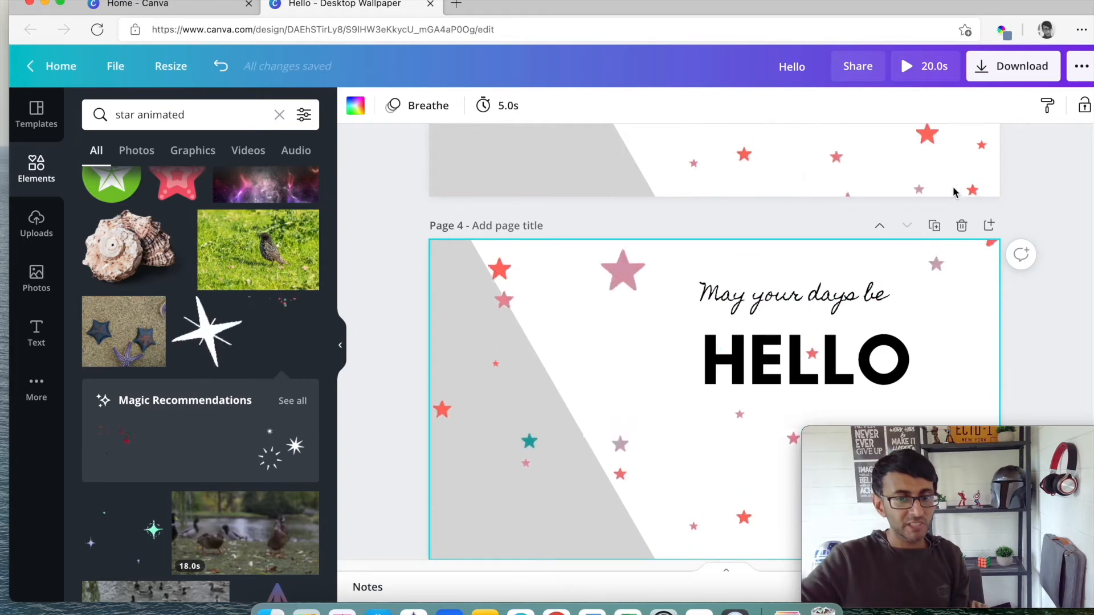
{"action": "left_click", "coordinate": [359, 210]}
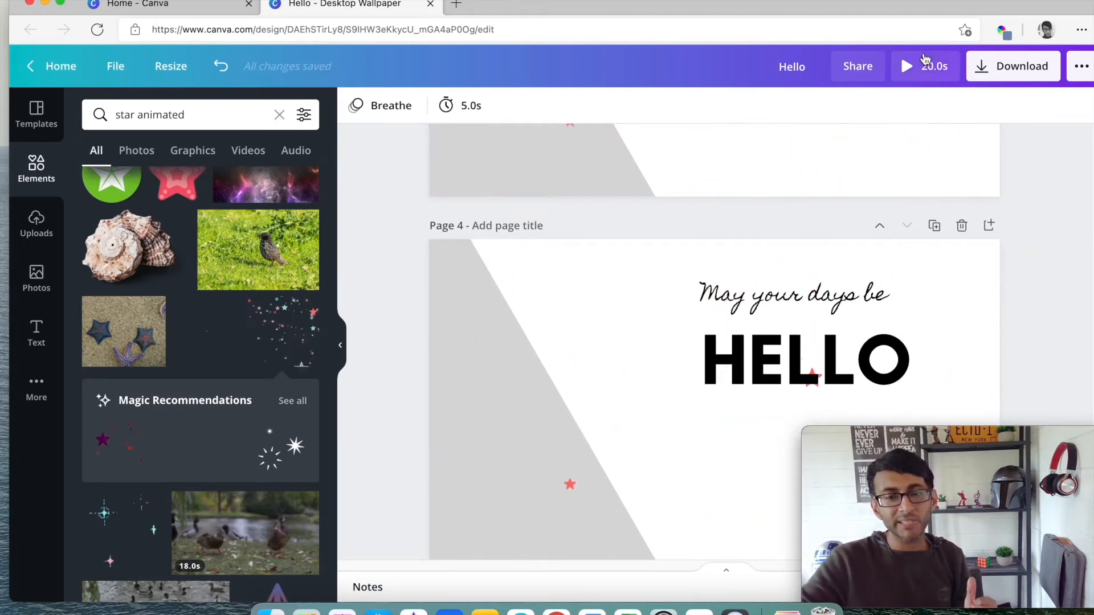
Step: Play the preview of the whole animated design and close it
{"action": "left_click", "coordinate": [904, 73]}
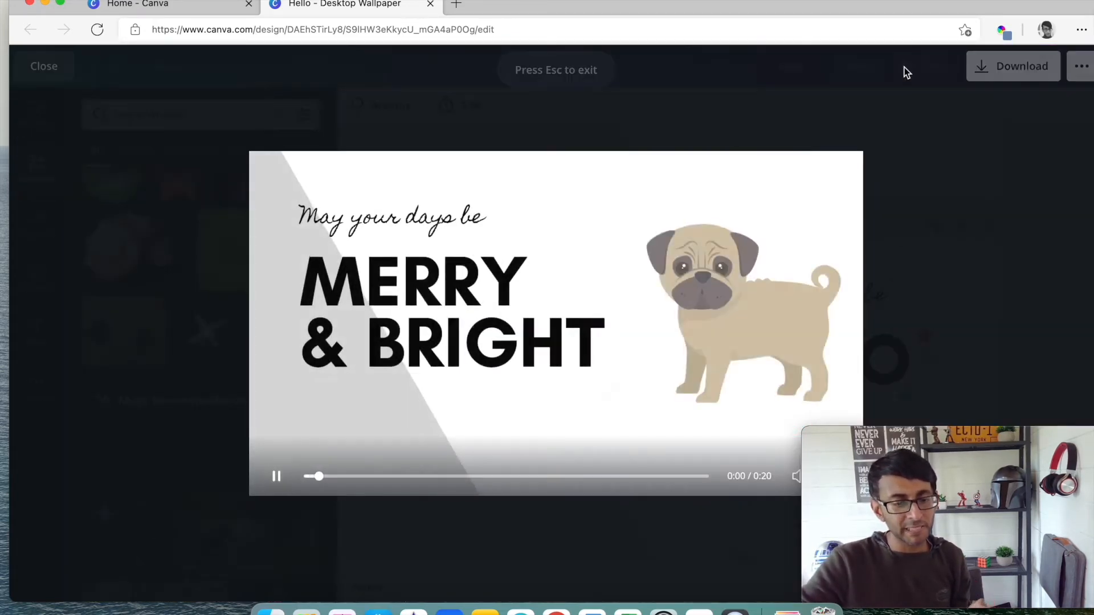
{"action": "left_click_drag", "start_coordinate": [990, 446], "coordinate": [1016, 463]}
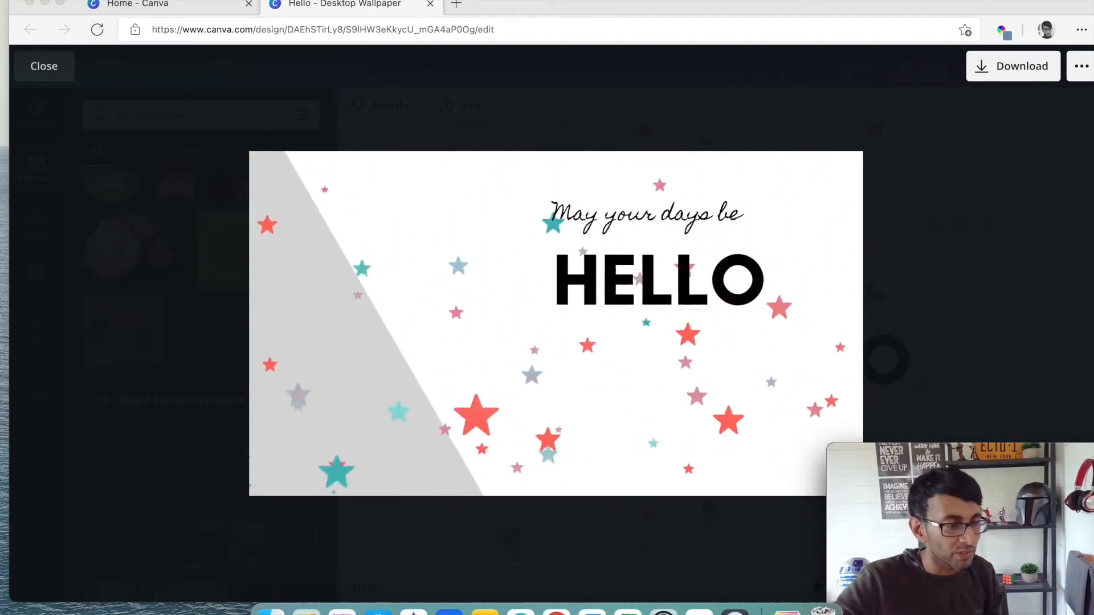
{"action": "left_click", "coordinate": [50, 70]}
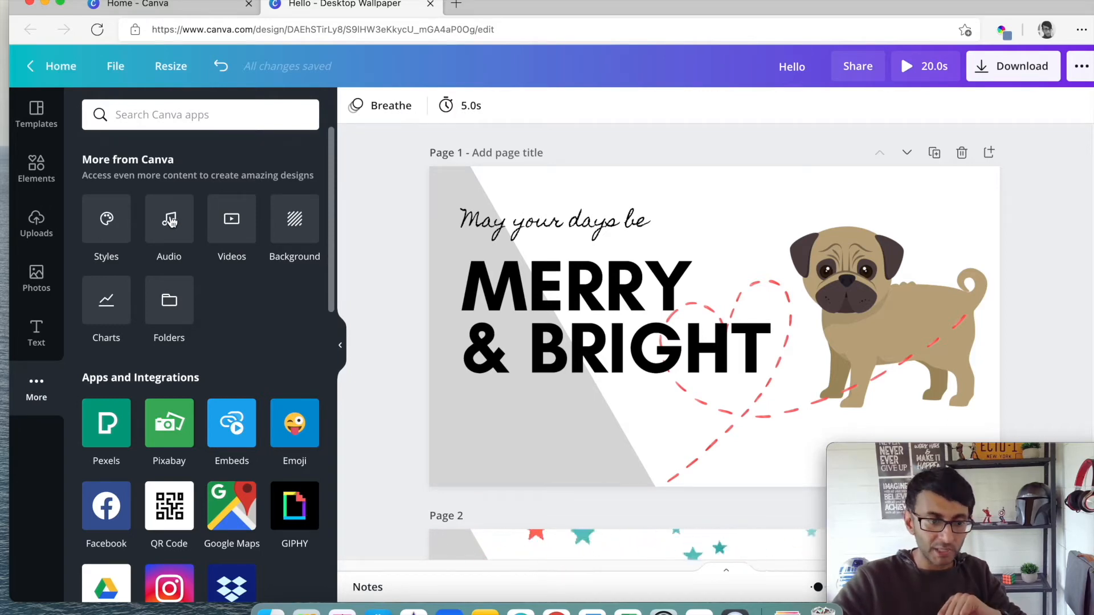
Step: Search the stock videos for "dog"
{"action": "left_click", "coordinate": [45, 171]}
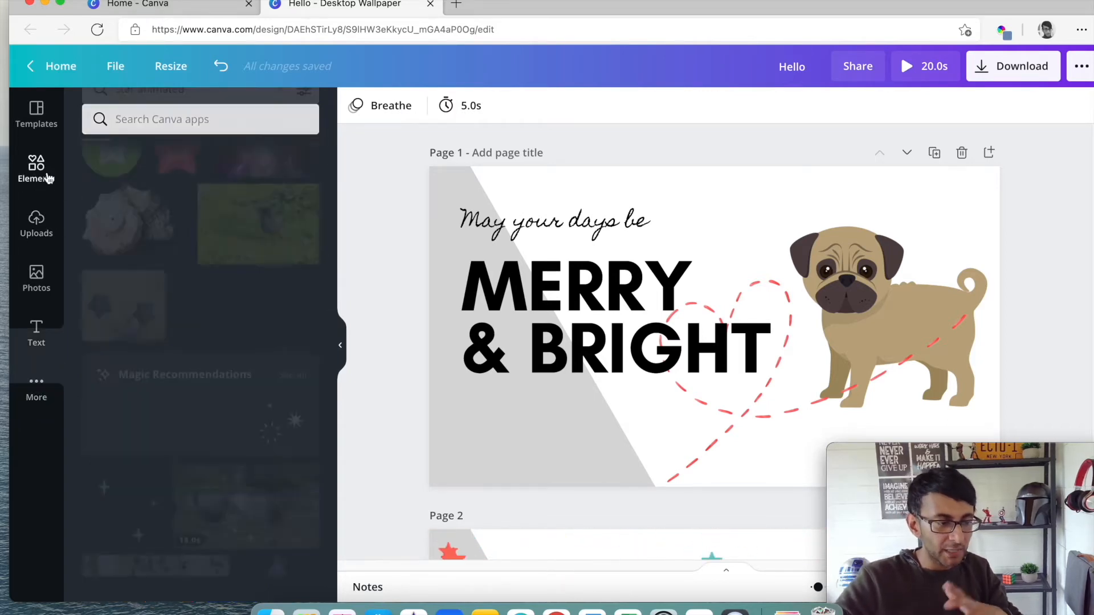
{"action": "left_click", "coordinate": [43, 386]}
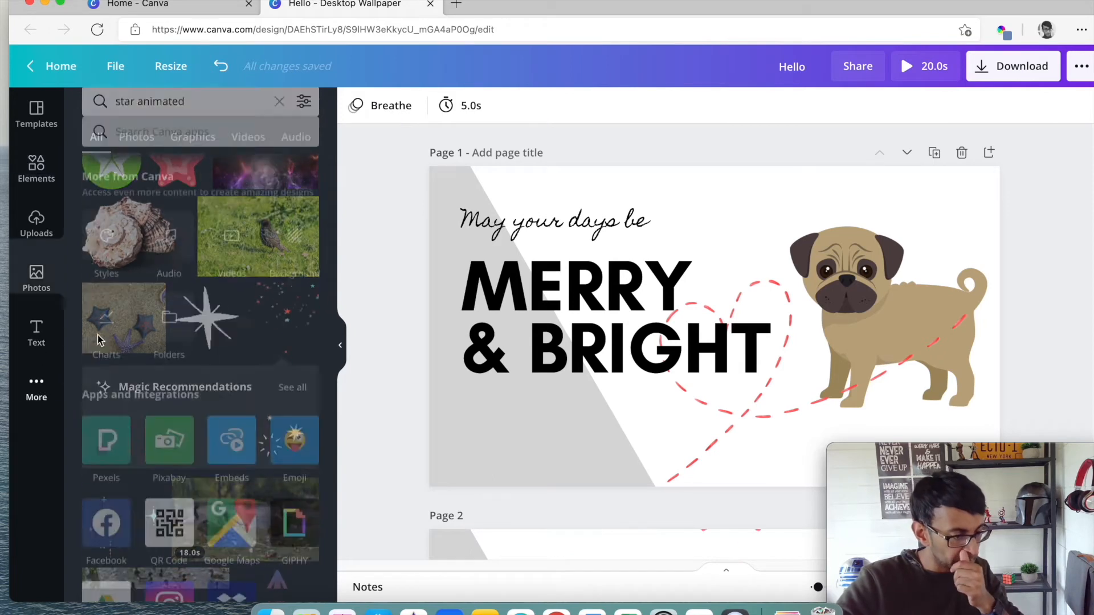
{"action": "left_click", "coordinate": [240, 221]}
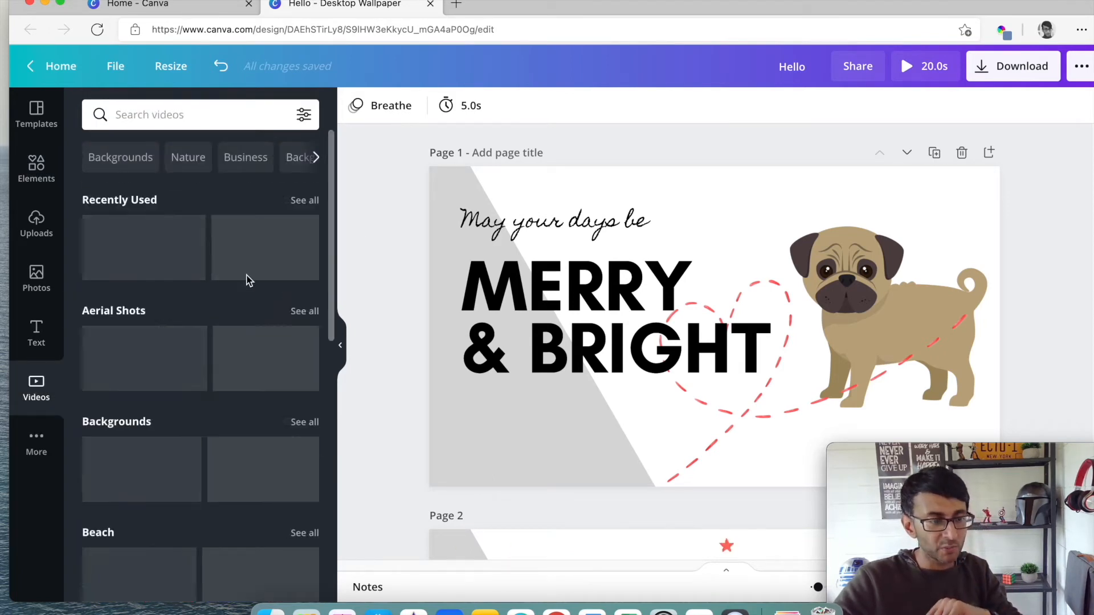
{"action": "type", "text": "dog"}
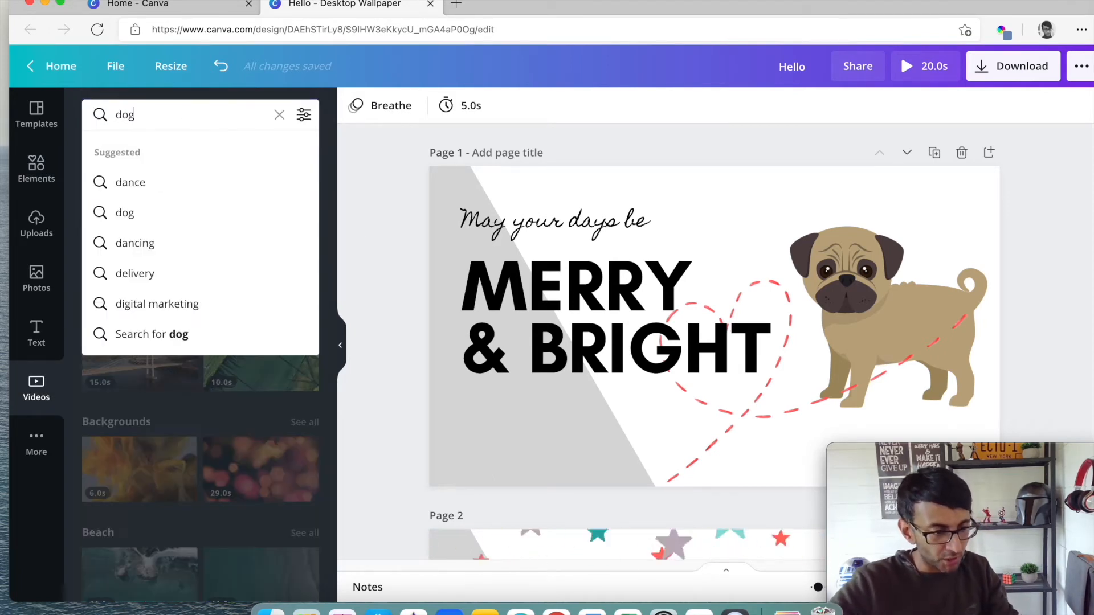
{"action": "key", "text": "Return"}
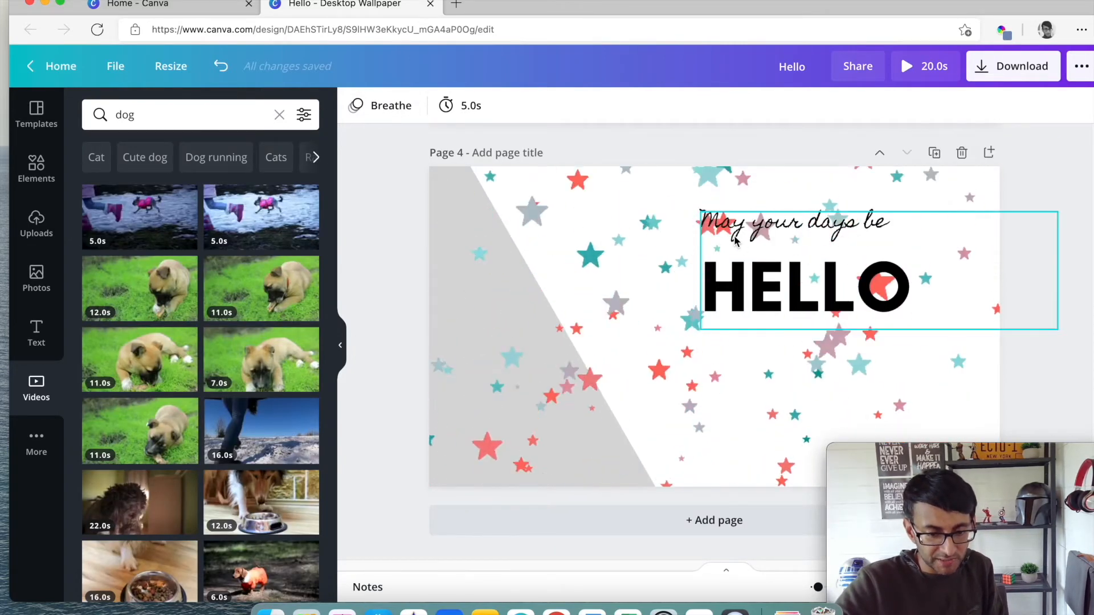
Step: Clear page 3 by deleting its stars graphic, the HELLO heading, the "May your days be" text and the grey background shape
{"action": "scroll", "coordinate": [735, 237], "scroll_direction": "up", "scroll_amount": 9}
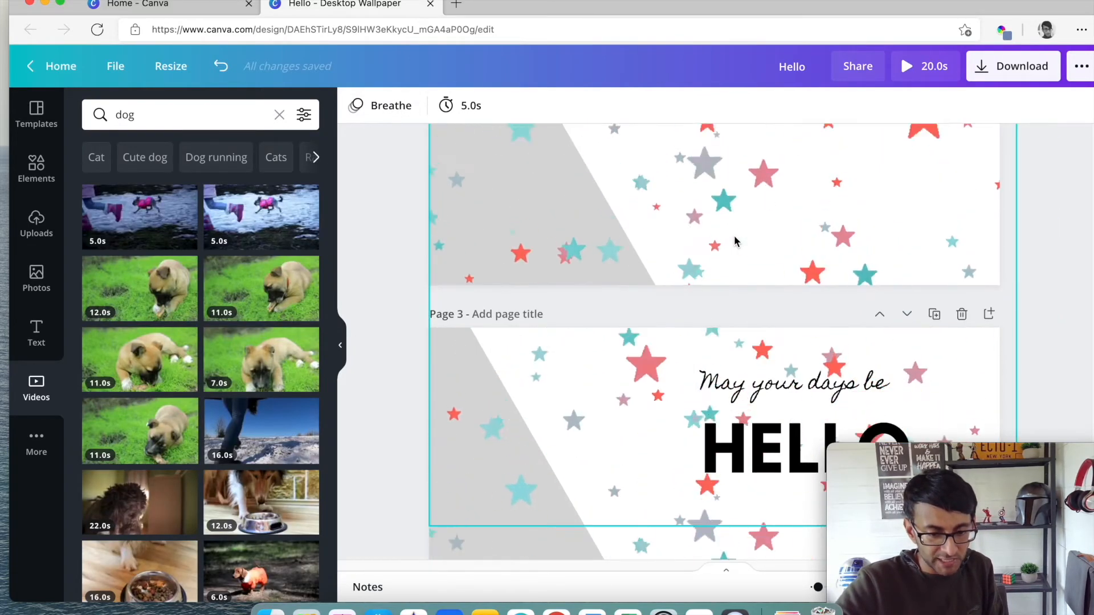
{"action": "left_click", "coordinate": [610, 242]}
{"action": "scroll", "coordinate": [567, 238], "scroll_direction": "down", "scroll_amount": 5}
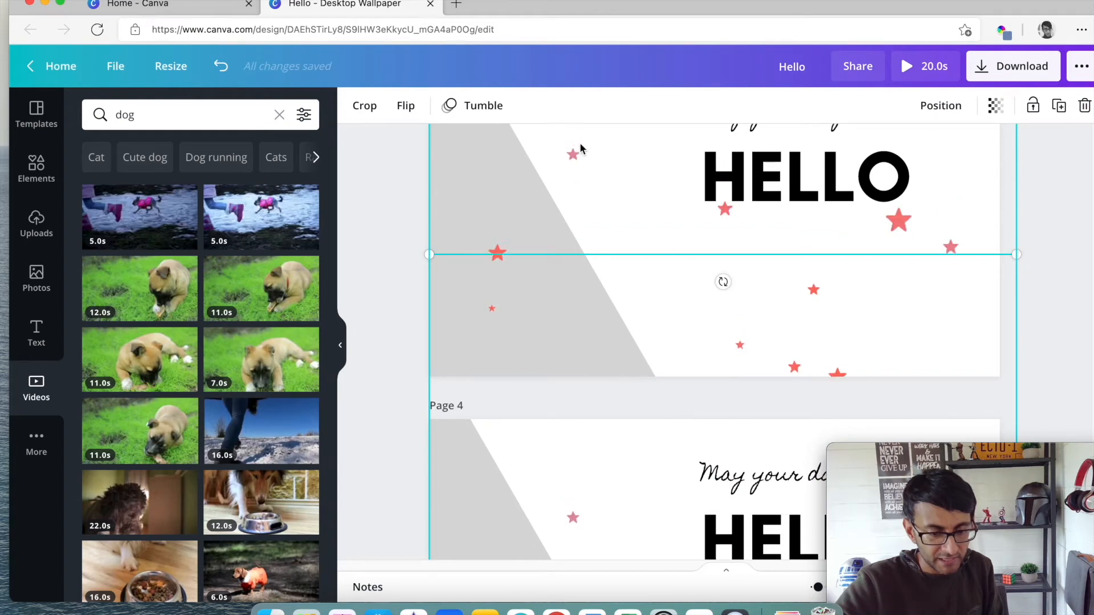
{"action": "left_click", "coordinate": [752, 211]}
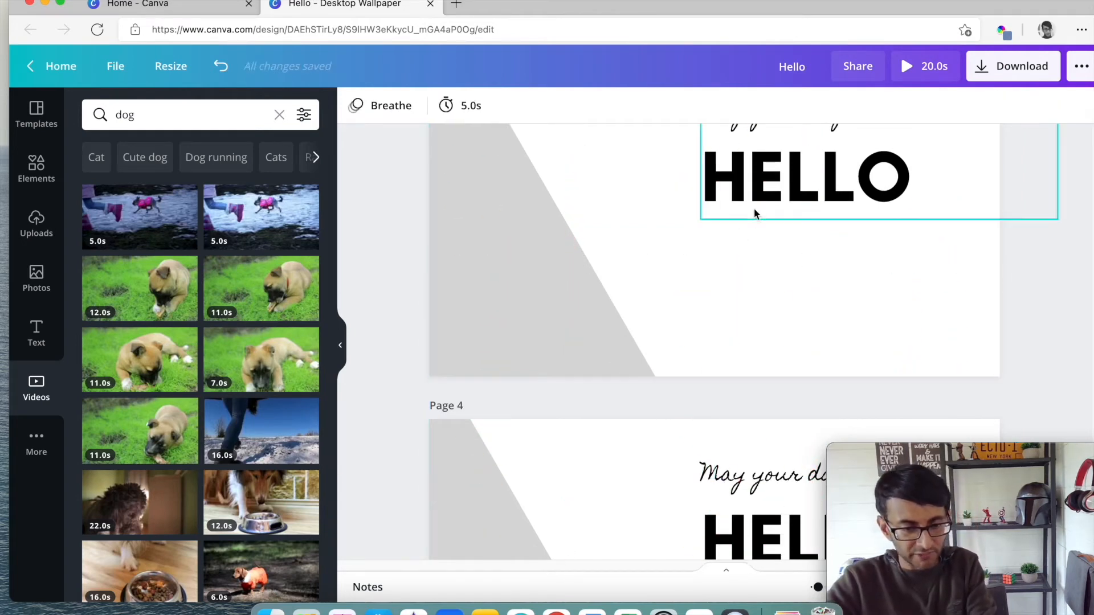
{"action": "left_click", "coordinate": [778, 186]}
{"action": "key", "text": "Delete"}
{"action": "scroll", "coordinate": [765, 213], "scroll_direction": "up", "scroll_amount": 4}
{"action": "left_click", "coordinate": [765, 317]}
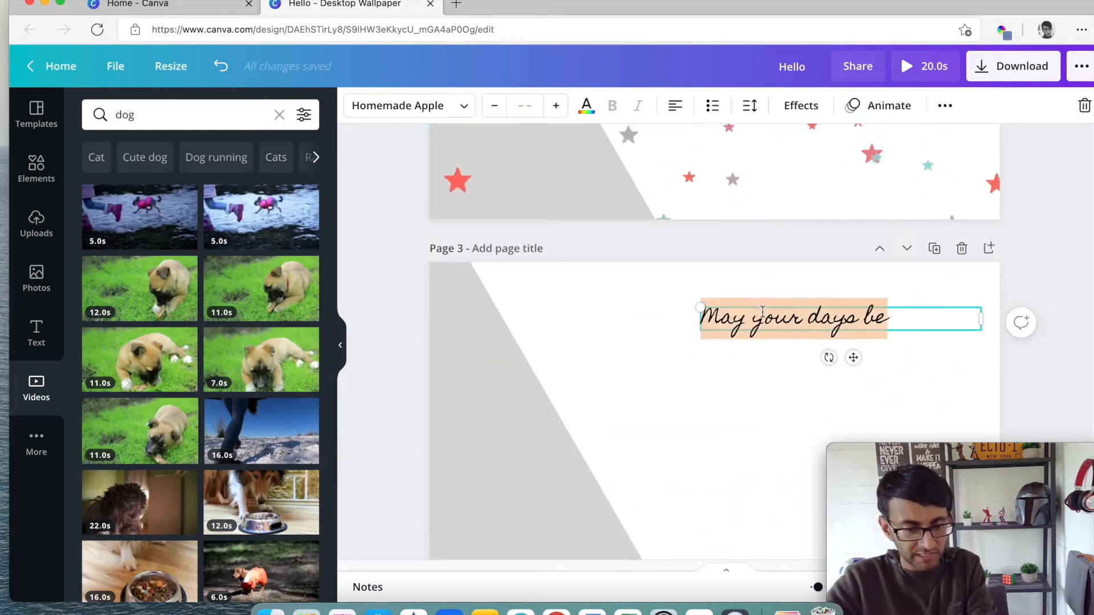
{"action": "key", "text": "Delete"}
{"action": "left_click", "coordinate": [518, 384]}
{"action": "key", "text": "Delete"}
Step: Place the 12.0 s video of the puppy on grass on blank page 3 and enlarge it to cover the page
{"action": "scroll", "coordinate": [217, 393], "scroll_direction": "down", "scroll_amount": 3}
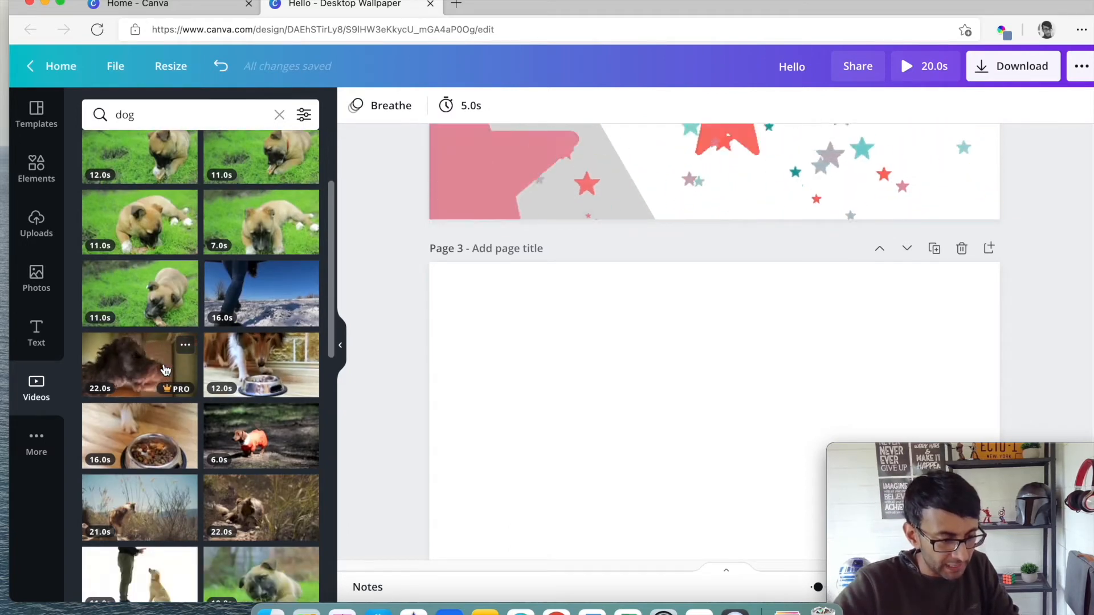
{"action": "scroll", "coordinate": [259, 399], "scroll_direction": "down", "scroll_amount": 1}
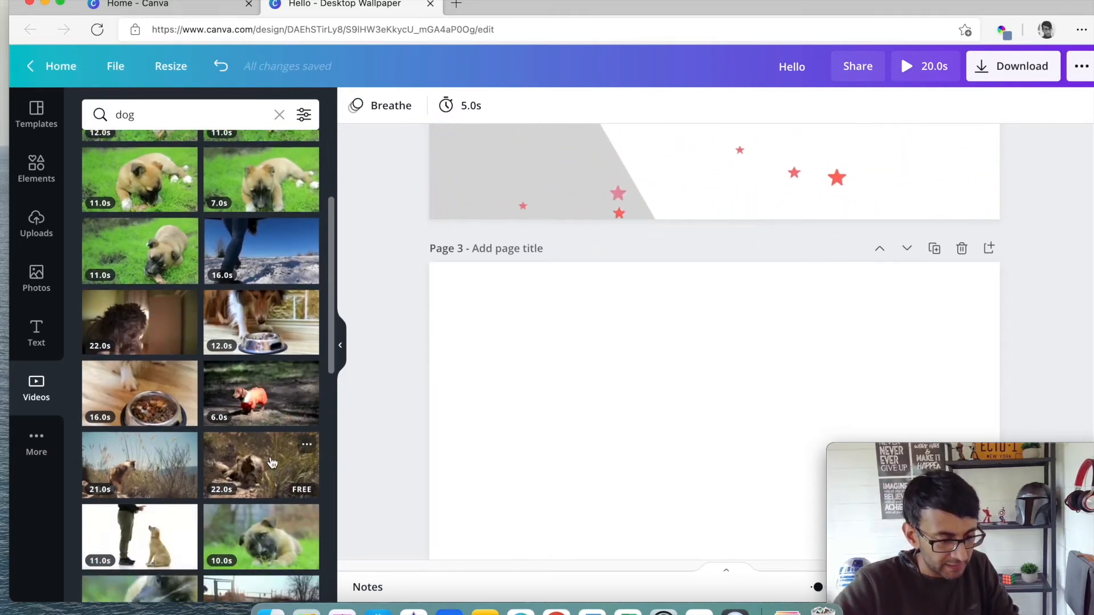
{"action": "scroll", "coordinate": [272, 456], "scroll_direction": "down", "scroll_amount": 10}
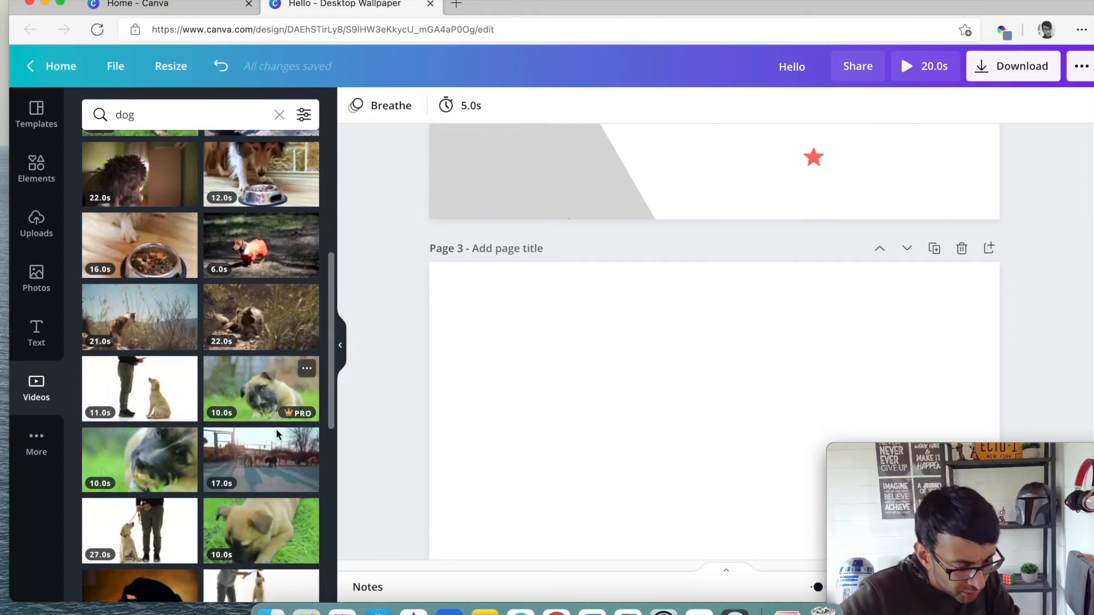
{"action": "scroll", "coordinate": [267, 411], "scroll_direction": "down", "scroll_amount": 2}
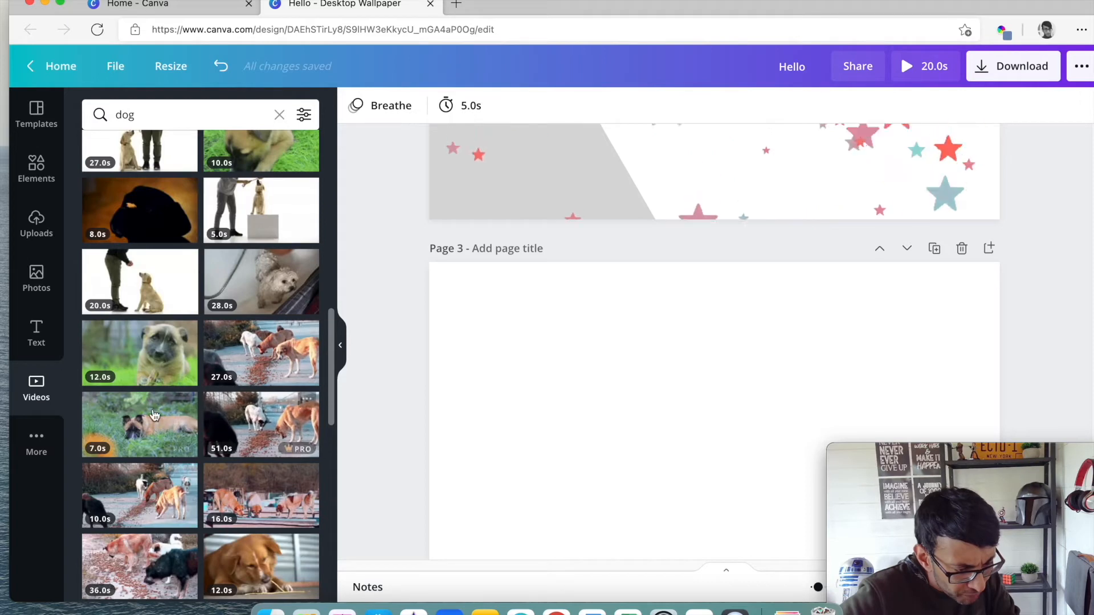
{"action": "left_click_drag", "start_coordinate": [171, 359], "coordinate": [499, 321]}
{"action": "left_click_drag", "start_coordinate": [570, 384], "coordinate": [574, 376]}
{"action": "scroll", "coordinate": [779, 399], "scroll_direction": "up", "scroll_amount": 2}
{"action": "scroll", "coordinate": [781, 362], "scroll_direction": "down", "scroll_amount": 10}
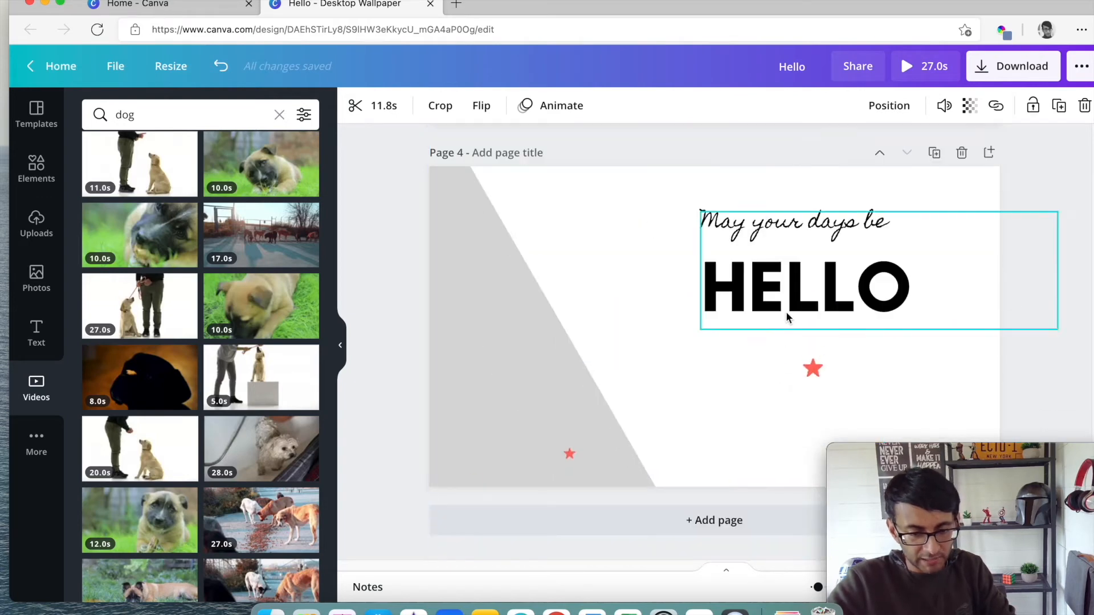
{"action": "scroll", "coordinate": [782, 336], "scroll_direction": "up", "scroll_amount": 3}
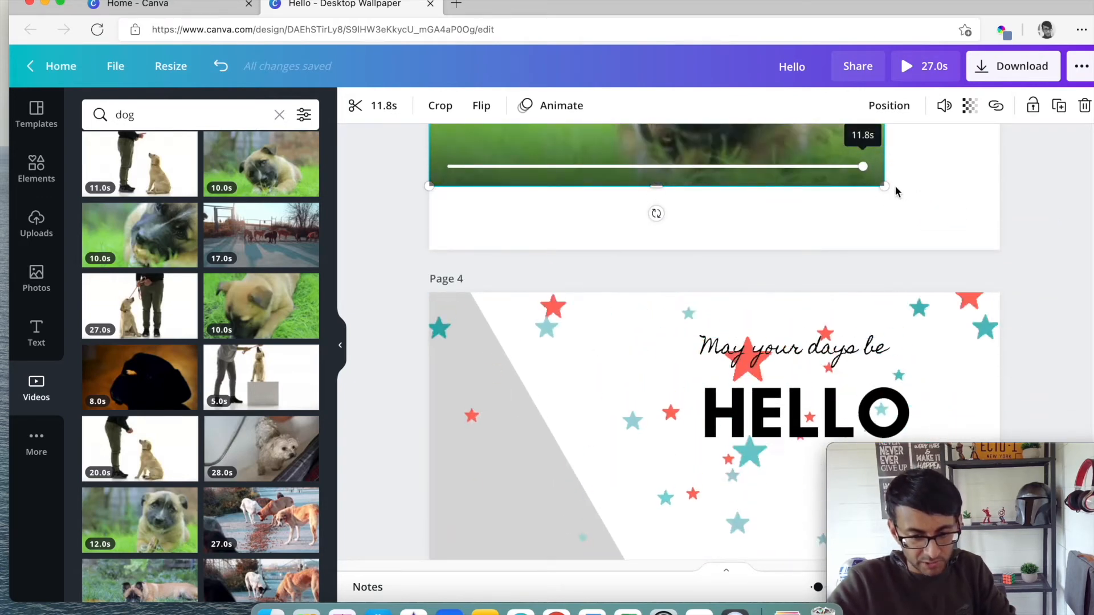
{"action": "left_click_drag", "start_coordinate": [889, 188], "coordinate": [1010, 257]}
{"action": "scroll", "coordinate": [934, 246], "scroll_direction": "up", "scroll_amount": 5}
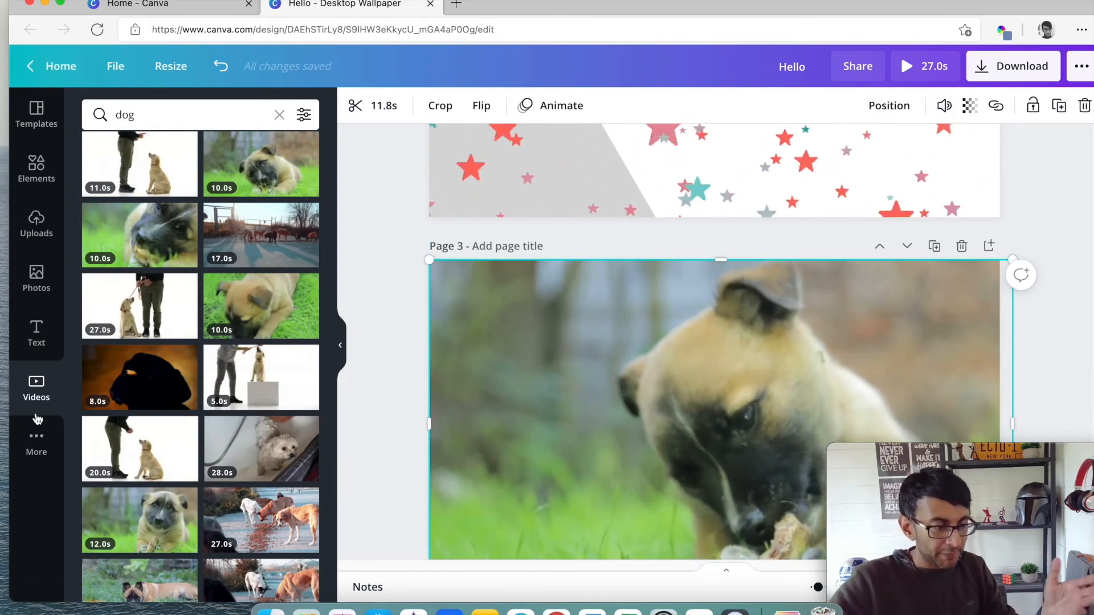
Step: Browse the suggested tracks in the audio library, including the Epic, Travel and Trap categories
{"action": "left_click", "coordinate": [37, 447]}
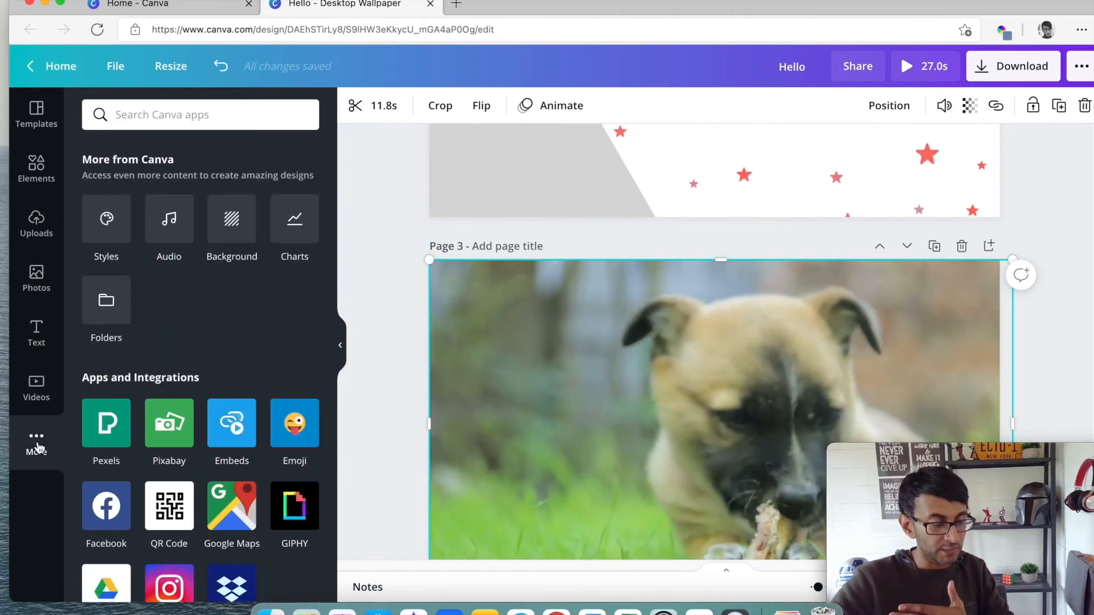
{"action": "left_click", "coordinate": [180, 217]}
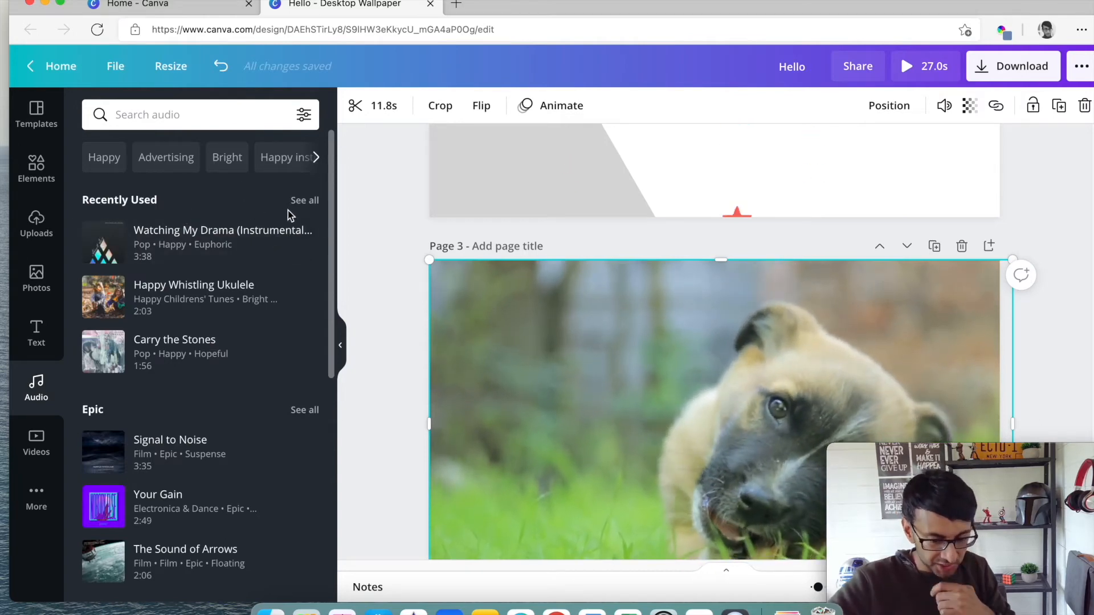
{"action": "key", "text": "XF86AudioRaiseVolume"}
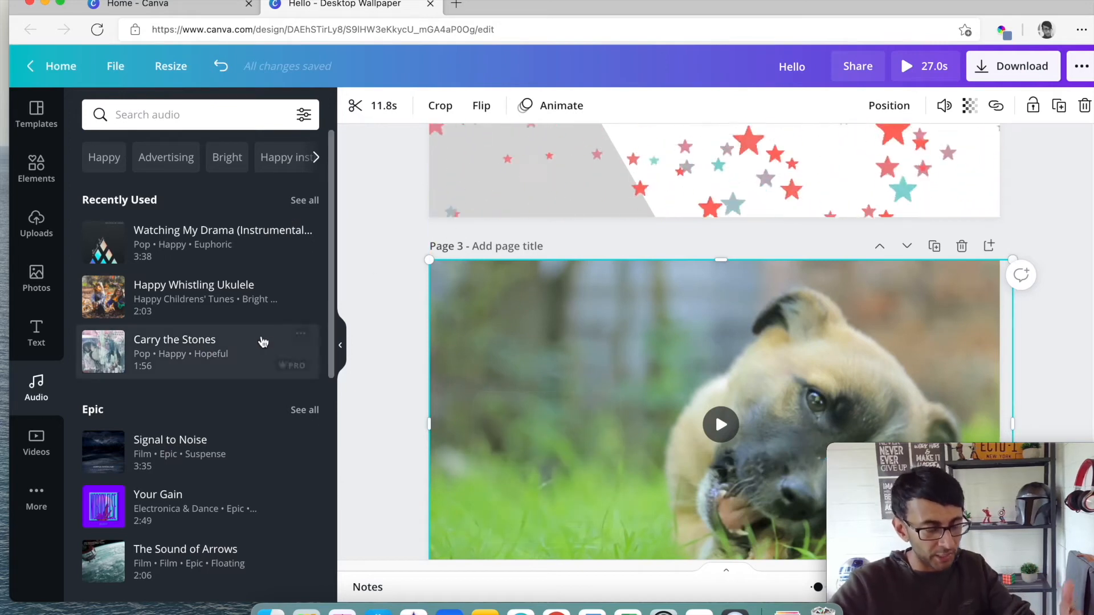
{"action": "scroll", "coordinate": [262, 342], "scroll_direction": "down", "scroll_amount": 7}
{"action": "scroll", "coordinate": [108, 315], "scroll_direction": "up", "scroll_amount": 2}
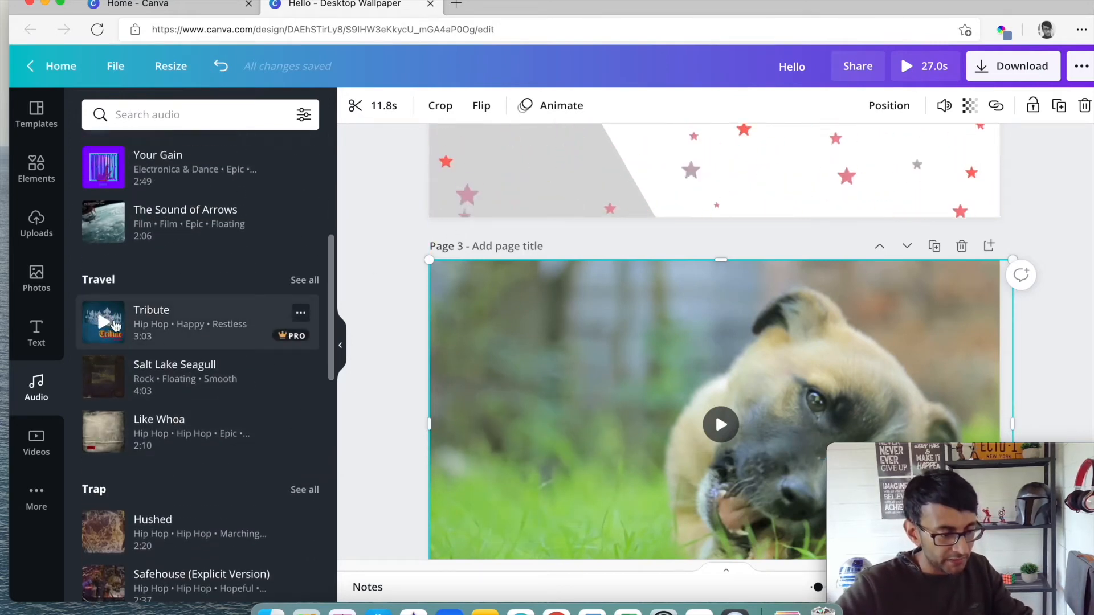
{"action": "scroll", "coordinate": [114, 325], "scroll_direction": "down", "scroll_amount": 1}
{"action": "scroll", "coordinate": [117, 342], "scroll_direction": "up", "scroll_amount": 7}
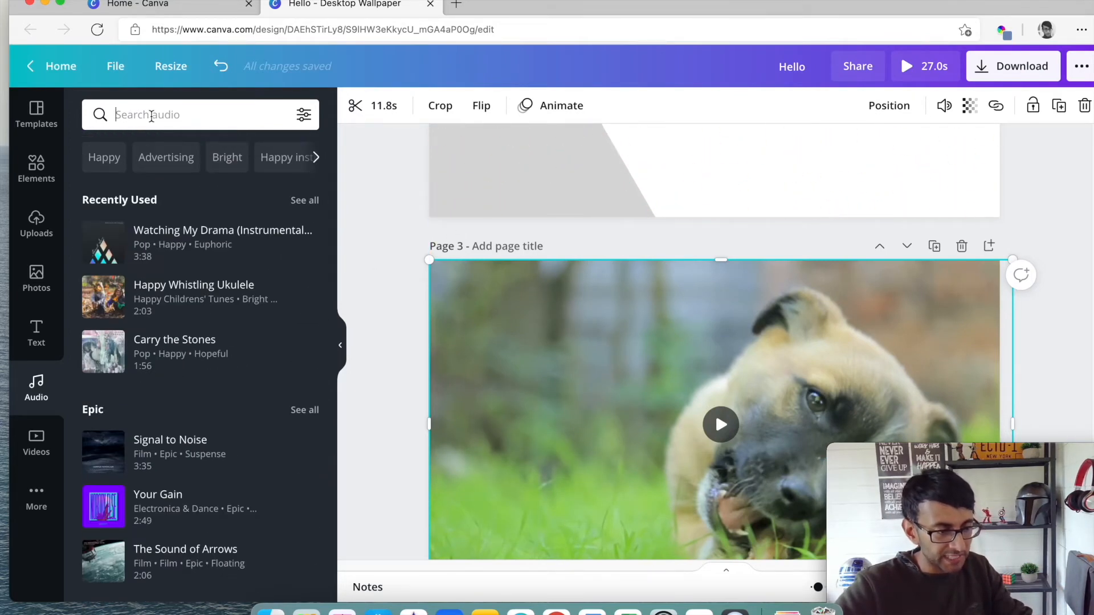
Step: Search the audio for "dog", add the "Finder's Fee" track to the design and preview "A Stubborn Mind"
{"action": "left_click", "coordinate": [151, 116]}
{"action": "type", "text": "dog"}
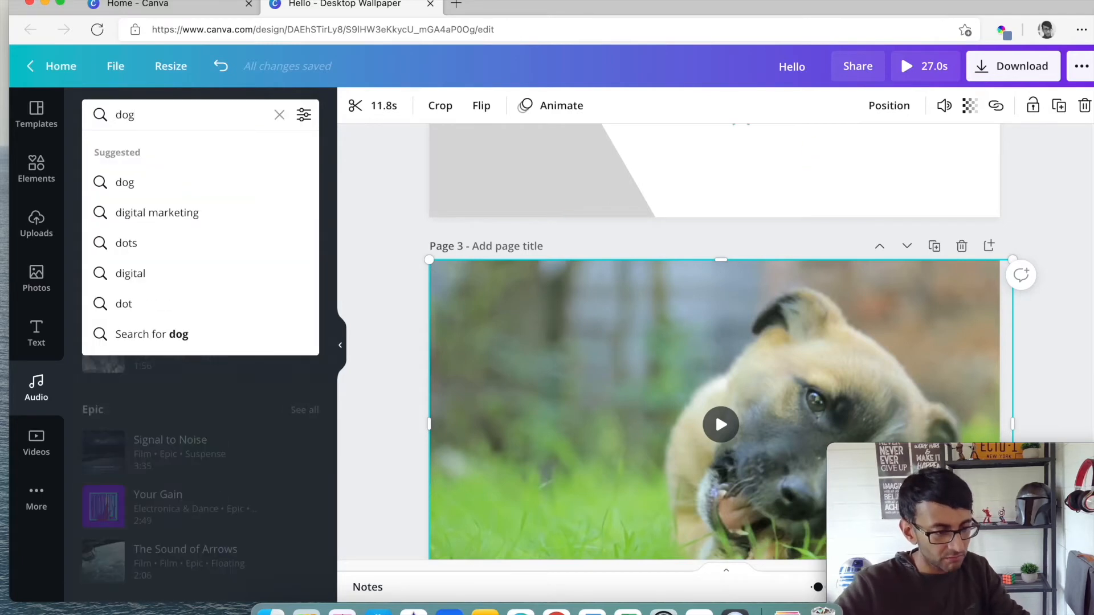
{"action": "key", "text": "Return"}
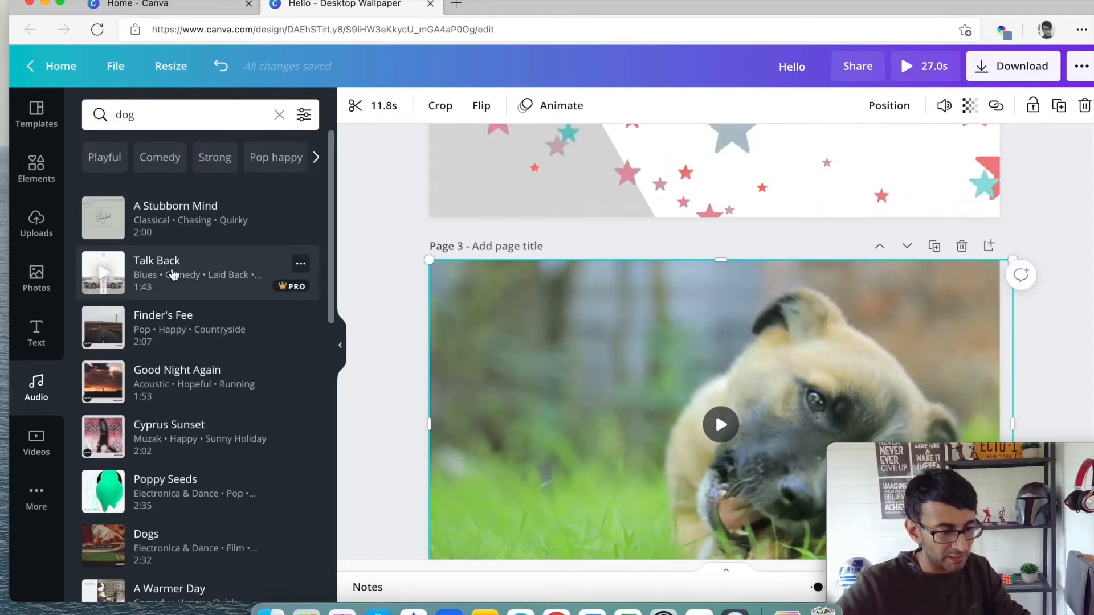
{"action": "left_click", "coordinate": [181, 319]}
{"action": "left_click", "coordinate": [105, 322]}
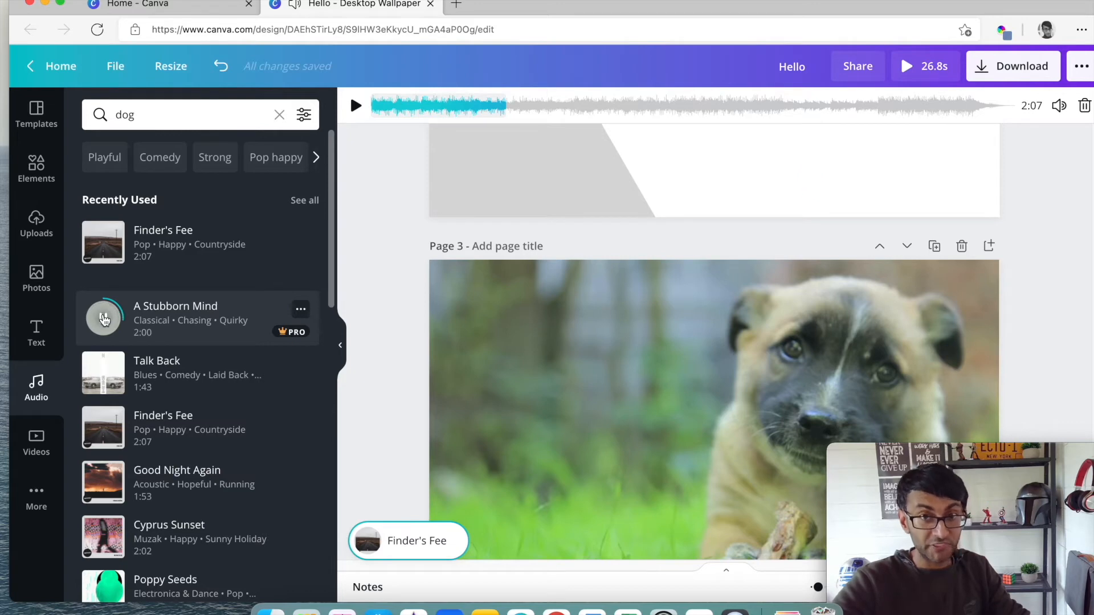
Step: Listen to the "Finder's Fee" track and shift the section used in the design to the track's ending
{"action": "key", "text": "XF86AudioRaiseVolume"}
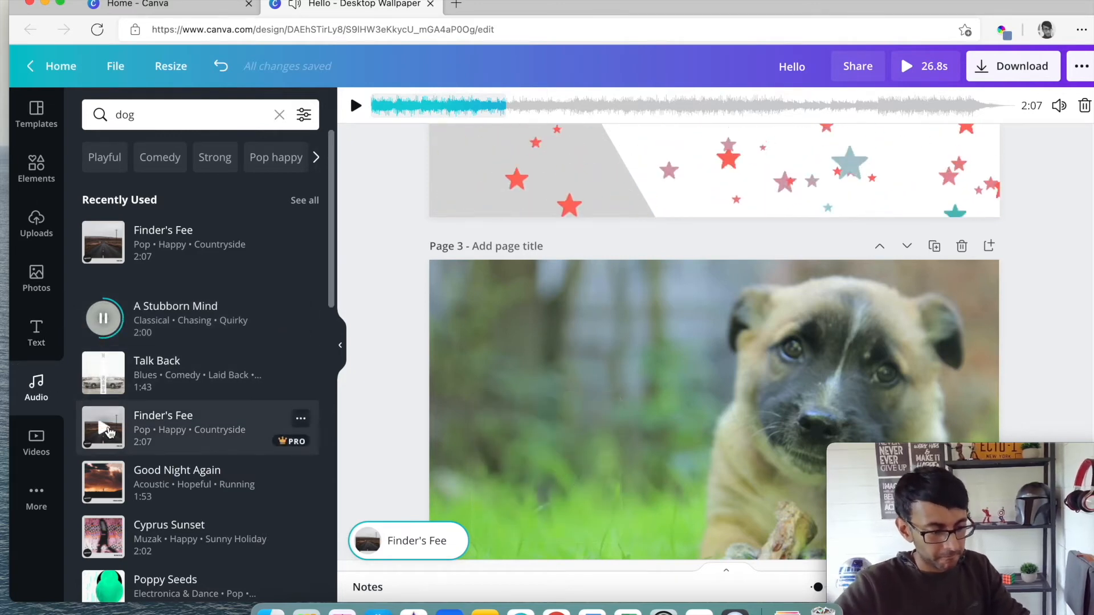
{"action": "left_click", "coordinate": [106, 429]}
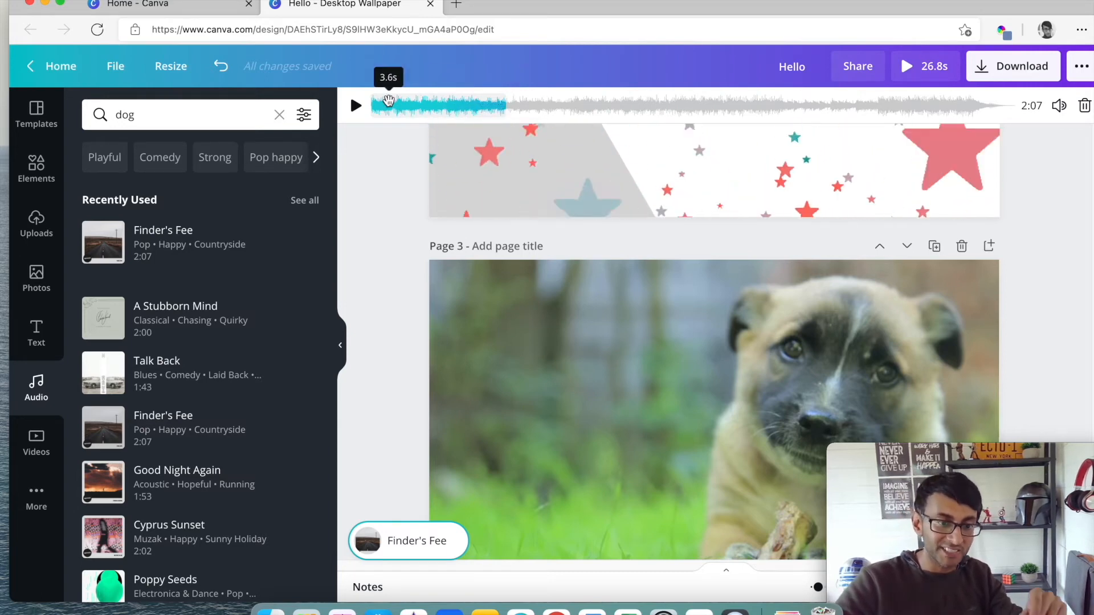
{"action": "left_click_drag", "start_coordinate": [433, 109], "coordinate": [971, 115]}
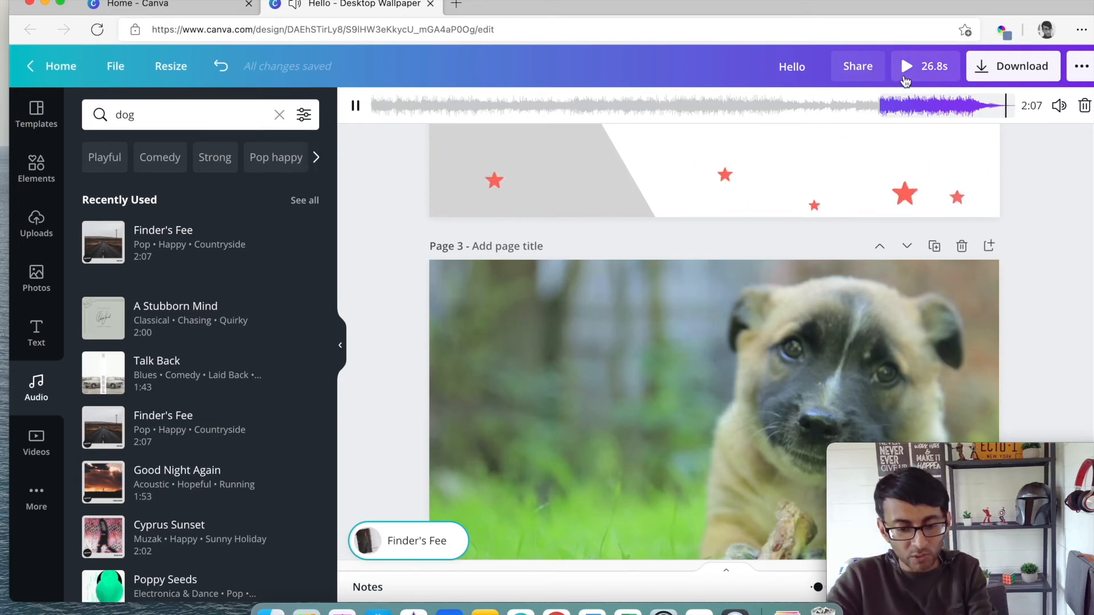
Step: Lower the sound volume, play the full design preview twice with its background audio, and return to the editor
{"action": "key", "text": "XF86AudioLowerVolume"}
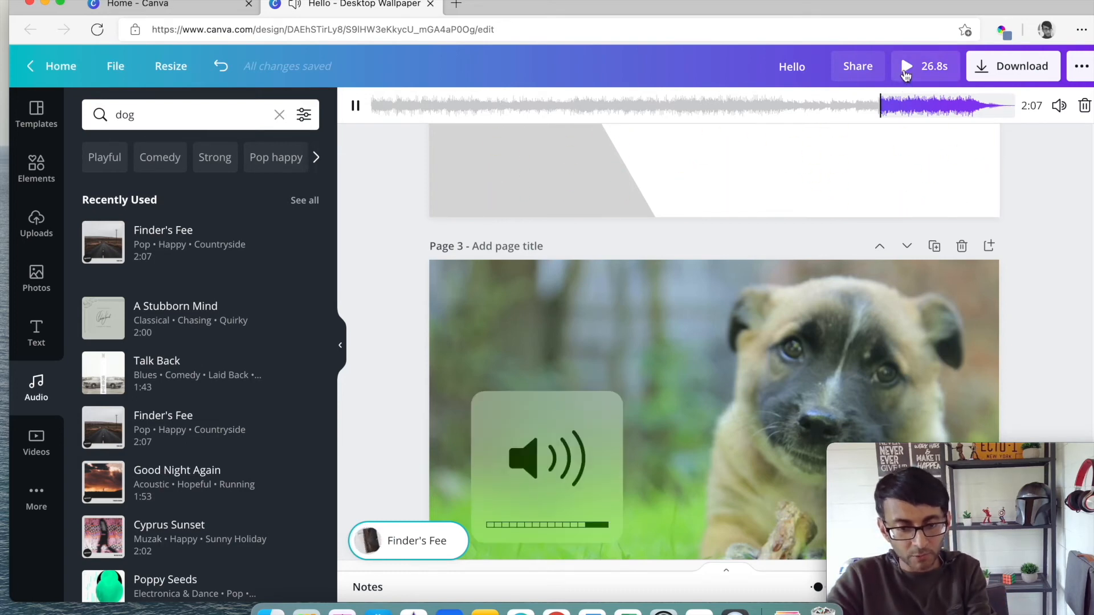
{"action": "left_click", "coordinate": [910, 71]}
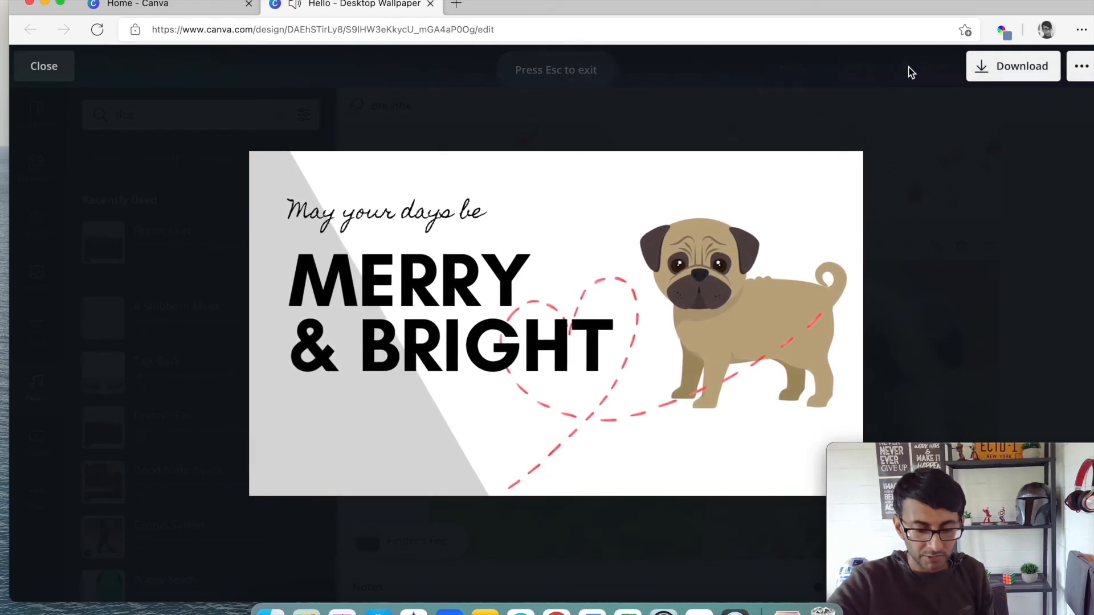
{"action": "left_click", "coordinate": [67, 67]}
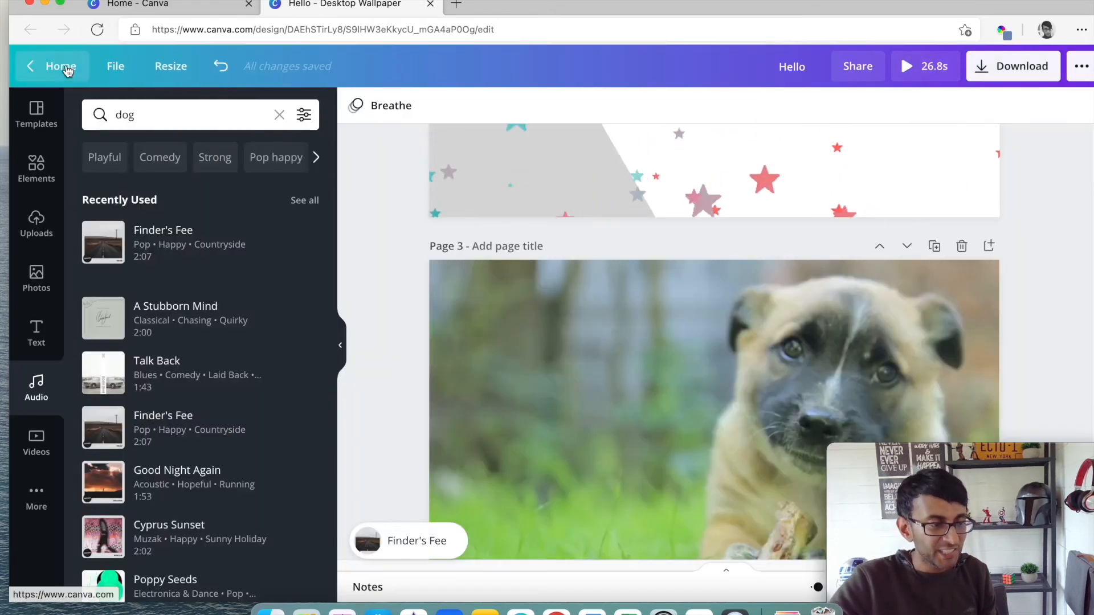
{"action": "left_click", "coordinate": [910, 71]}
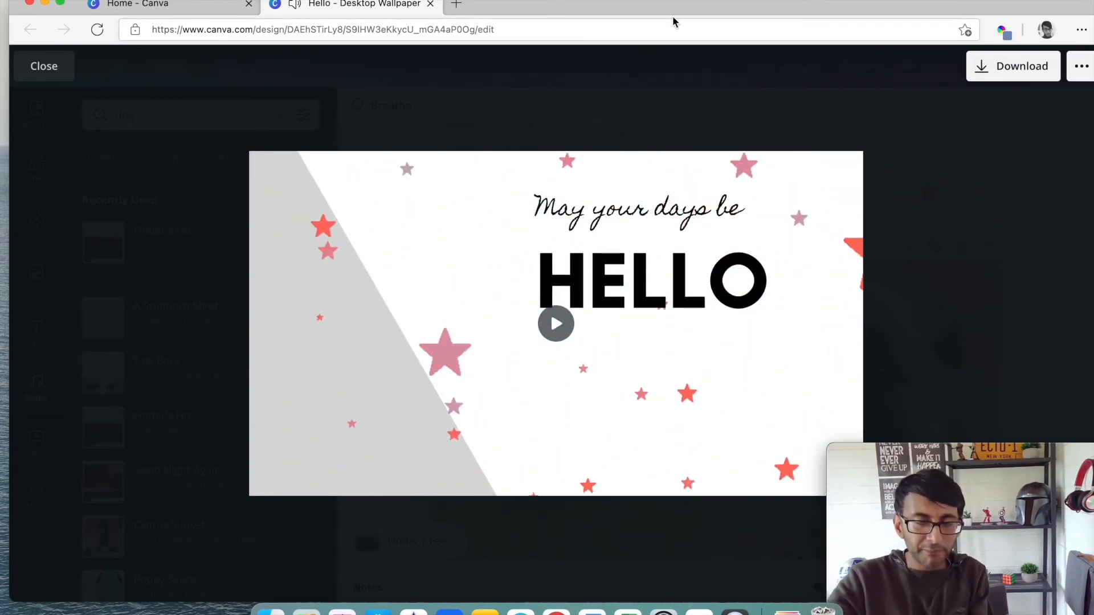
{"action": "left_click", "coordinate": [53, 74]}
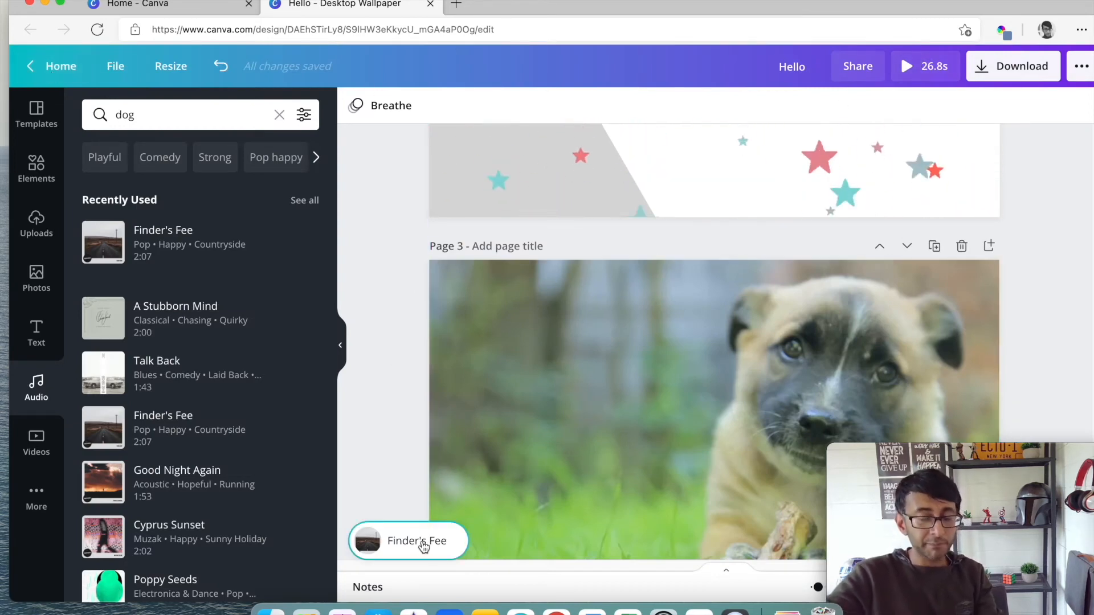
Step: Select the design's "Finder's Fee" audio and move its used section slightly earlier in the track
{"action": "scroll", "coordinate": [424, 548], "scroll_direction": "down", "scroll_amount": 1}
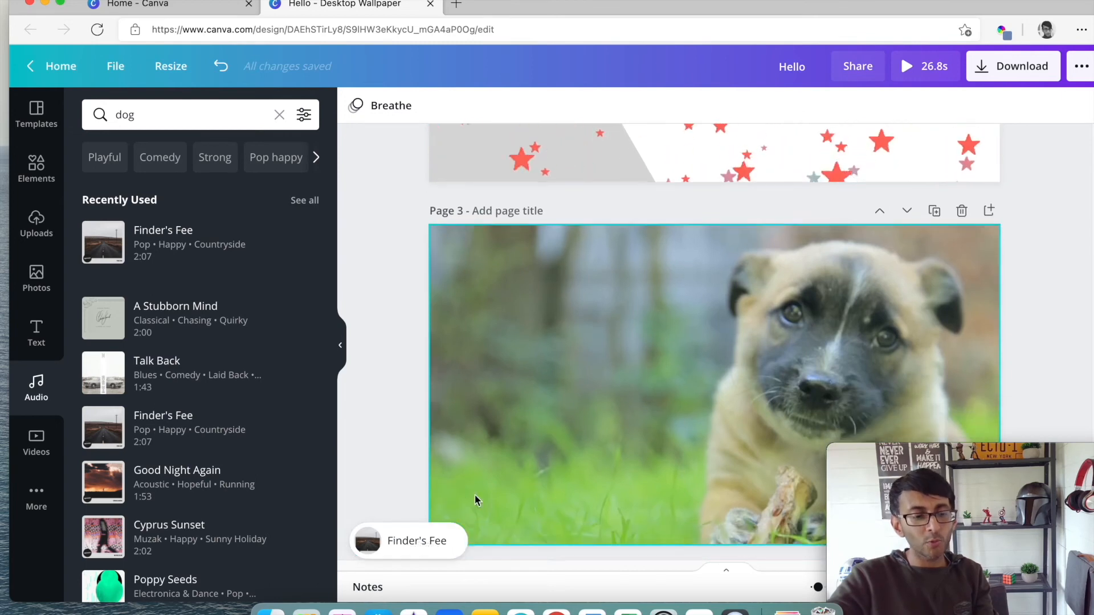
{"action": "left_click", "coordinate": [423, 549]}
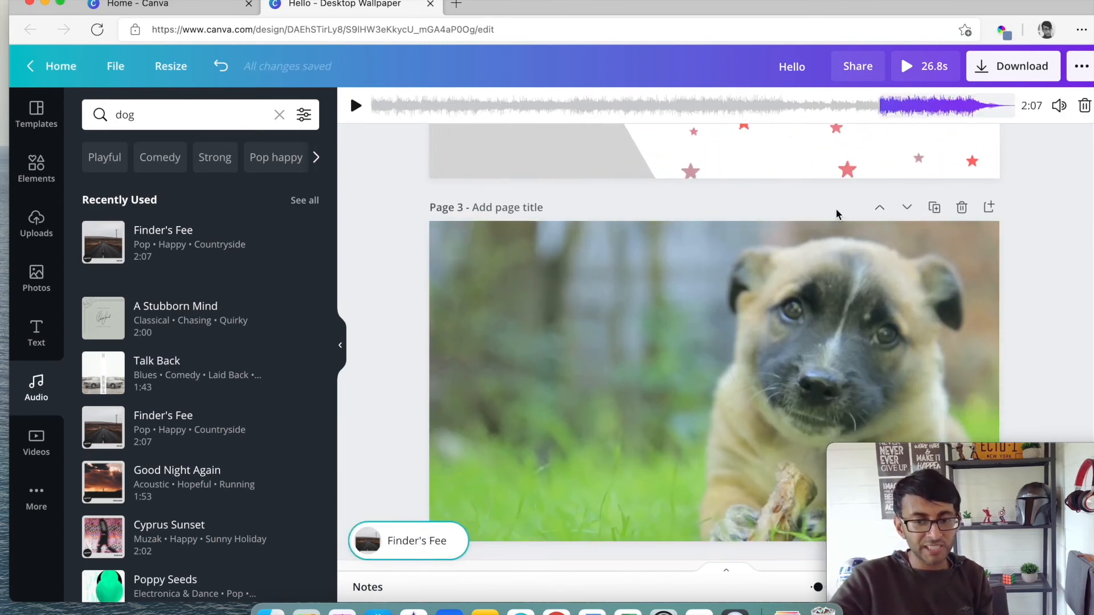
{"action": "left_click_drag", "start_coordinate": [961, 110], "coordinate": [957, 111]}
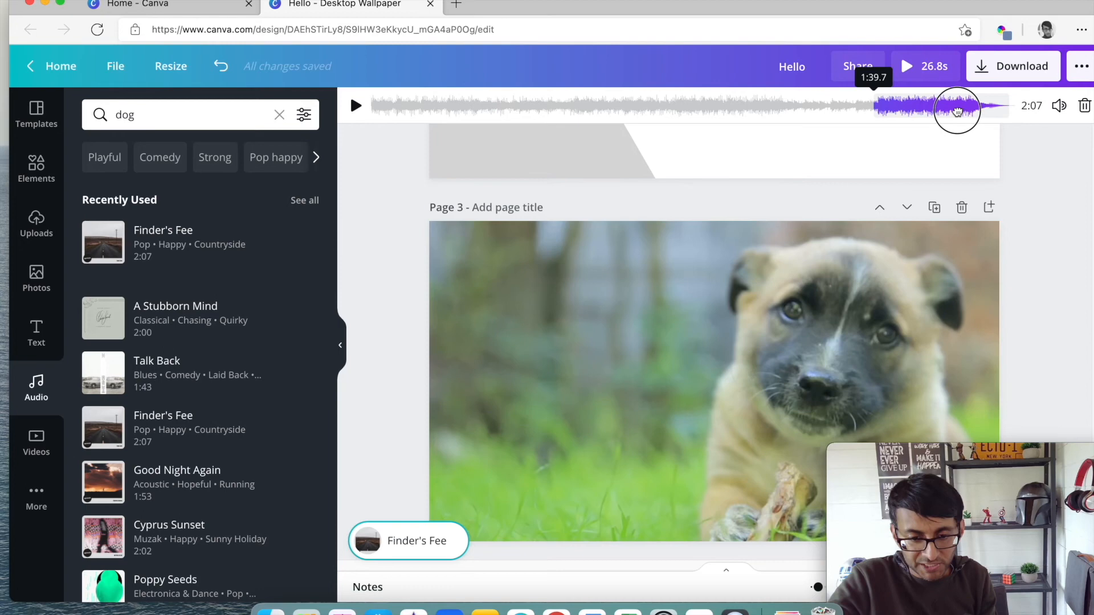
{"action": "left_click_drag", "start_coordinate": [948, 112], "coordinate": [948, 113]}
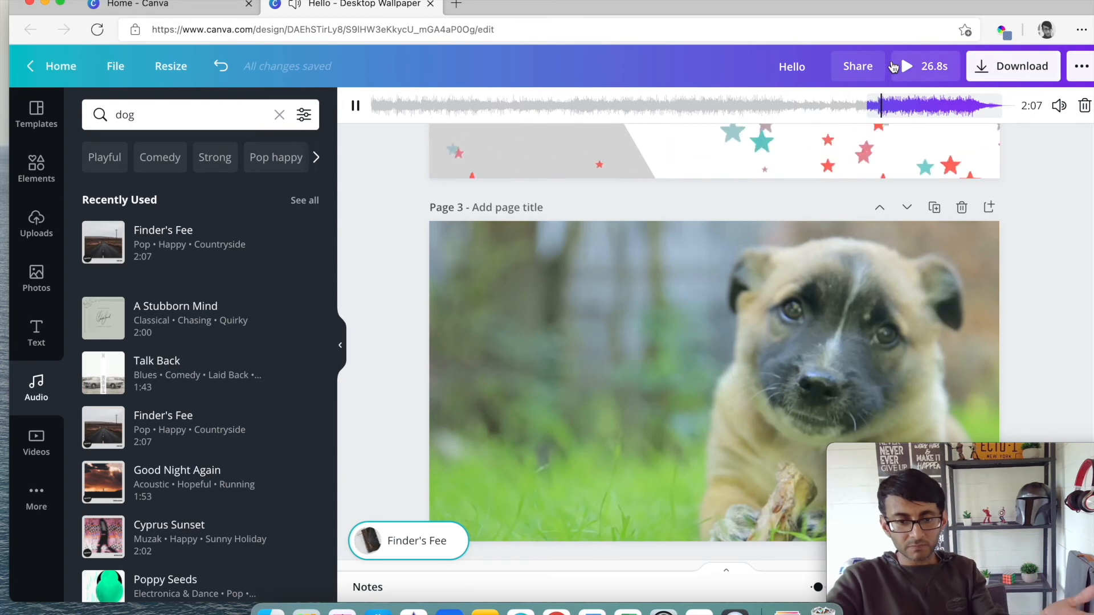
Step: Play the design preview again, skip to its last seconds to check the audio ending, and close the preview
{"action": "left_click", "coordinate": [894, 66]}
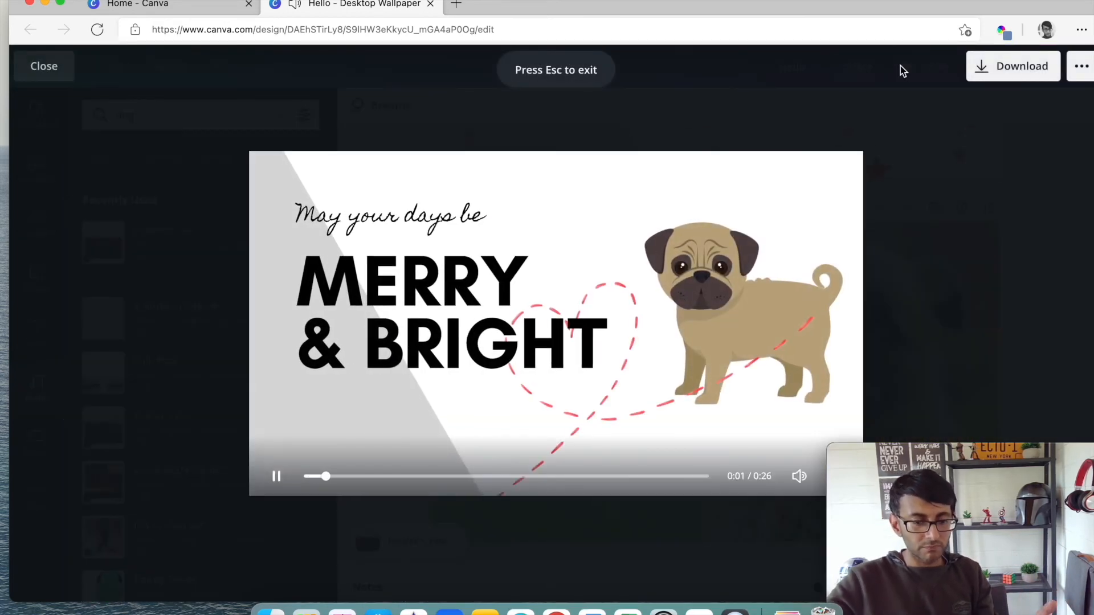
{"action": "left_click", "coordinate": [64, 77]}
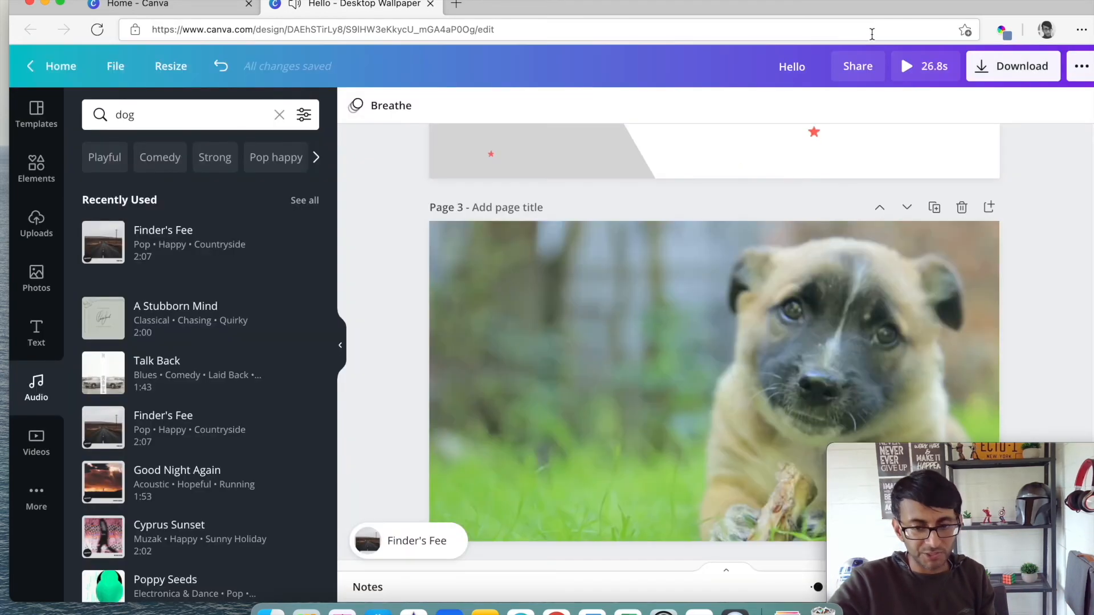
{"action": "left_click", "coordinate": [899, 66]}
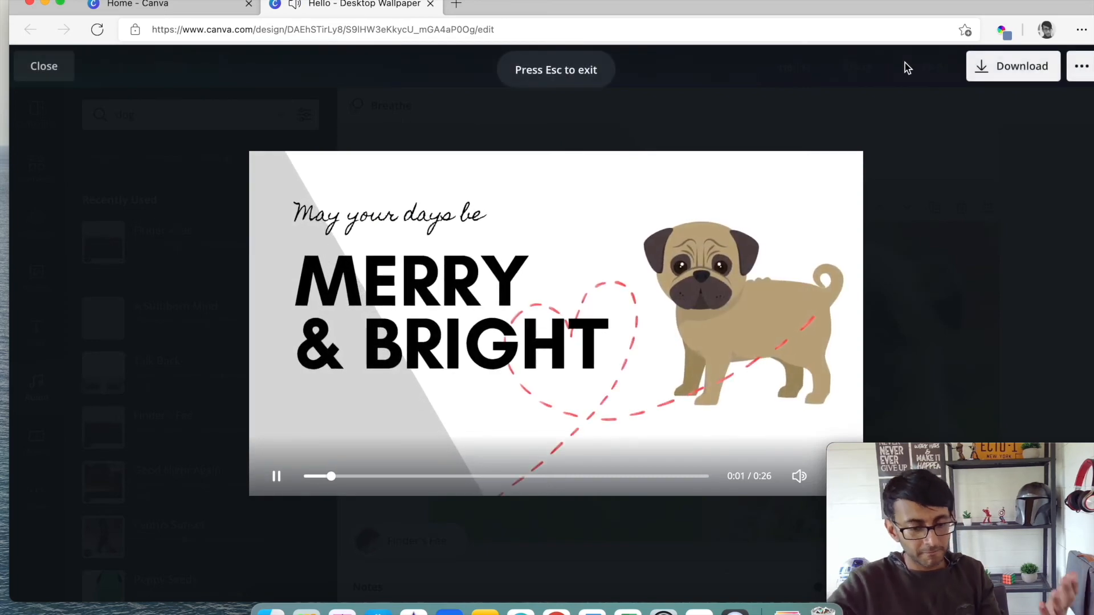
{"action": "left_click", "coordinate": [683, 476]}
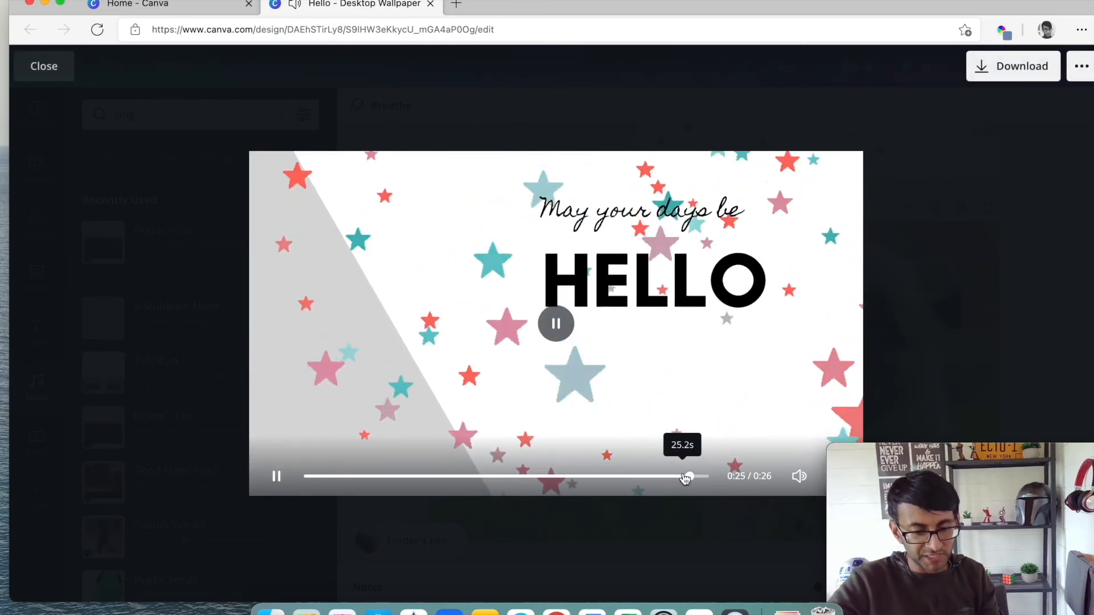
{"action": "left_click", "coordinate": [654, 479]}
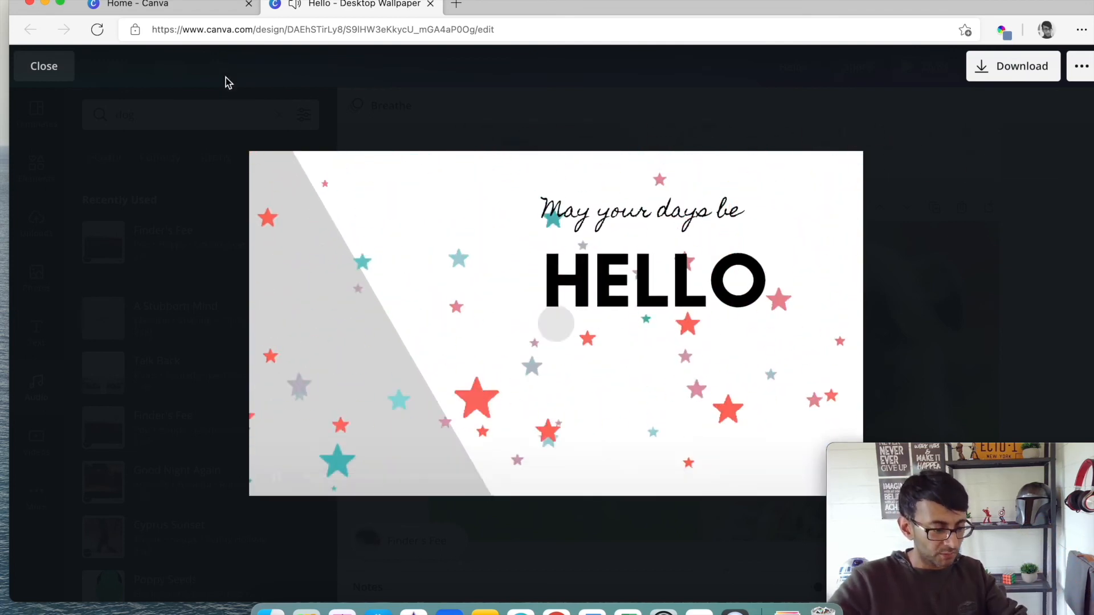
{"action": "left_click", "coordinate": [44, 66]}
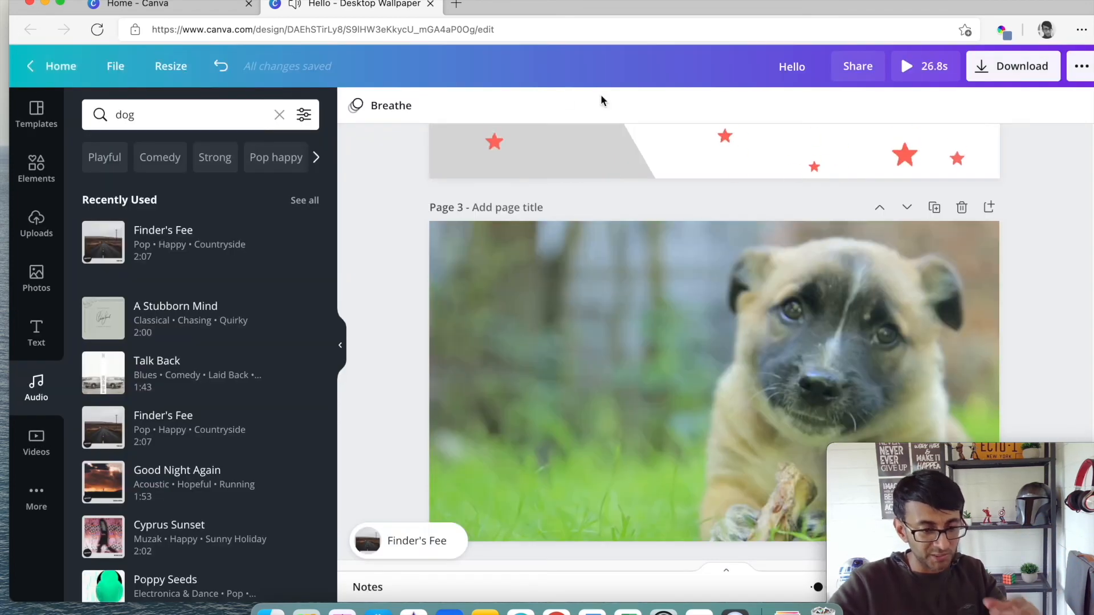